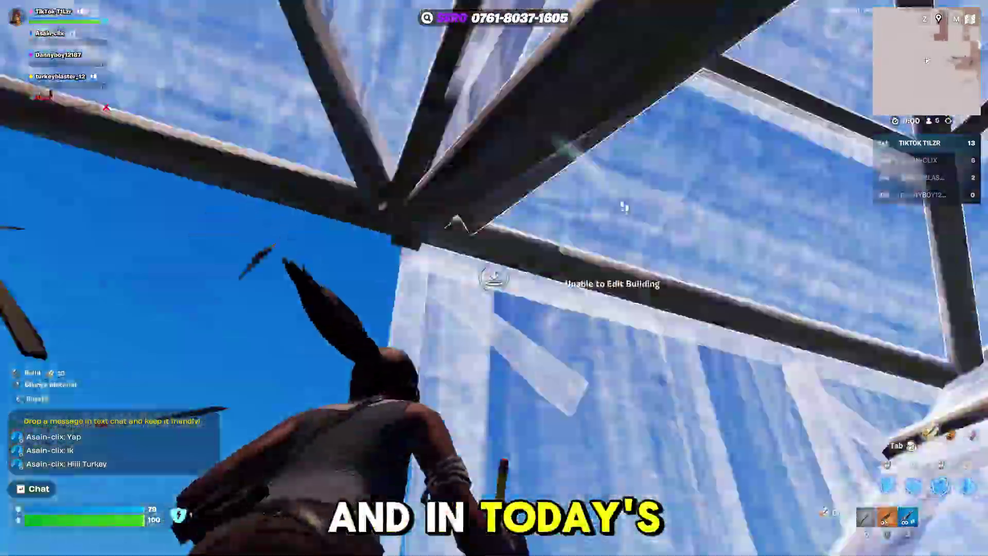
{"action": "key", "text": "e"}
{"action": "key", "text": "e"}
{"action": "key", "text": "e"}
{"action": "left_click", "coordinate": [494, 277]}
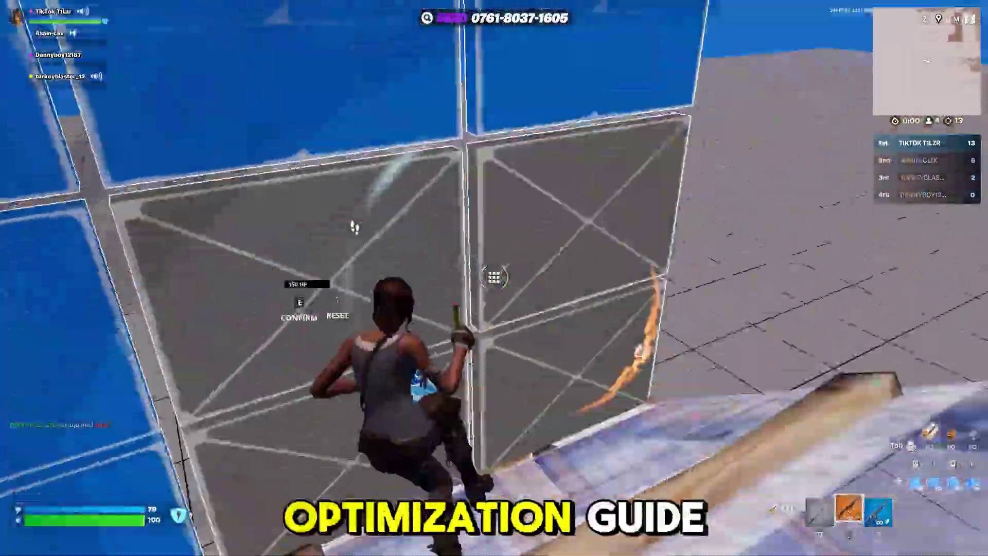
{"action": "key", "text": "e"}
{"action": "key", "text": "f"}
{"action": "key", "text": "1"}
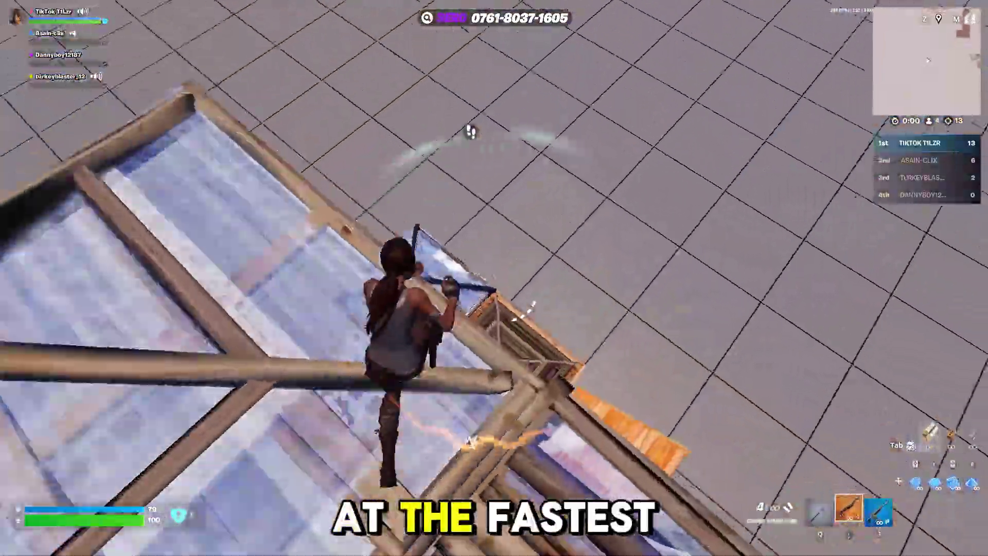
{"action": "key", "text": "f"}
{"action": "left_click", "coordinate": [494, 278]}
{"action": "key", "text": "2"}
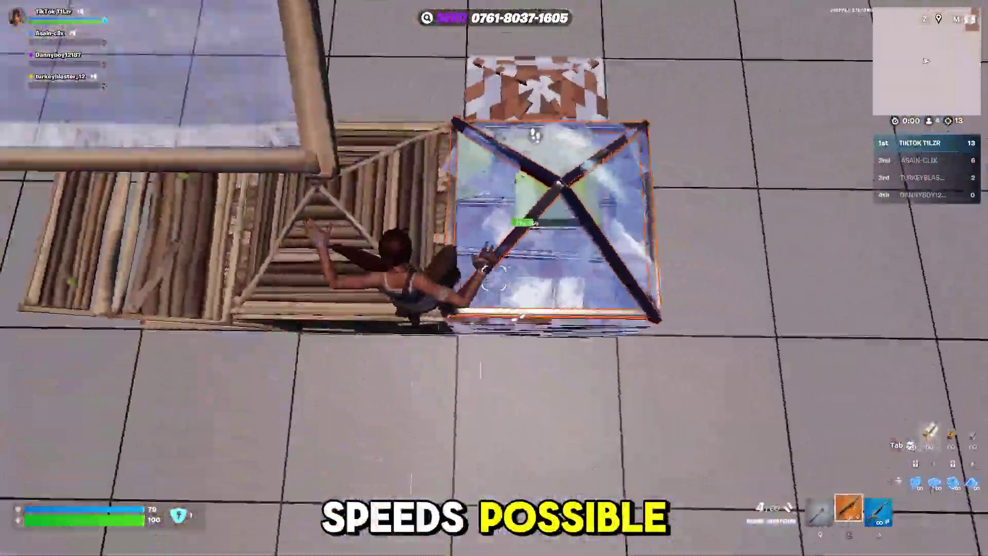
{"action": "key", "text": "q"}
{"action": "key", "text": "2"}
{"action": "key", "text": "r"}
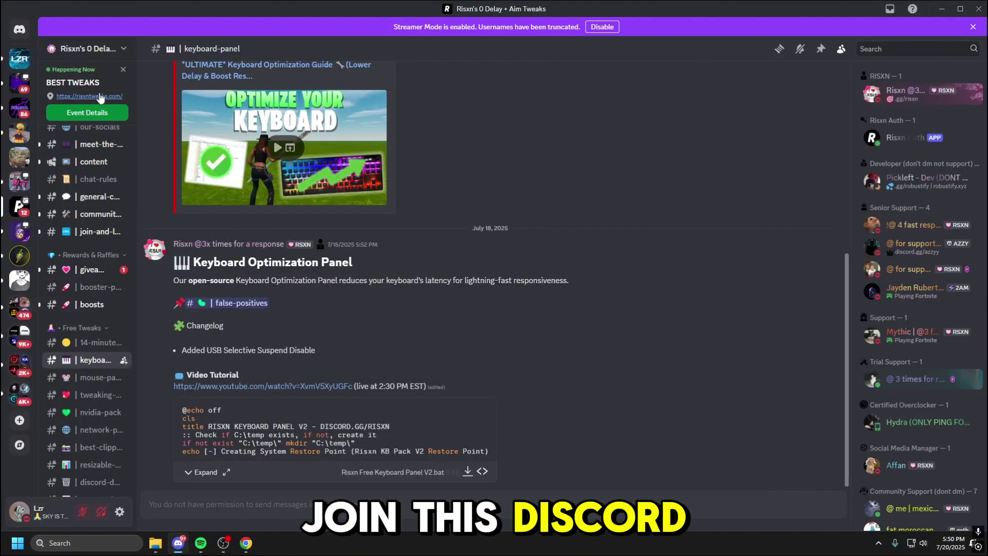
Download Risxn Free Keyboard Panel V2.bat from the July 18, 2025 post in the keyboard-panel channel.
{"action": "scroll", "coordinate": [95, 205], "scroll_direction": "down", "scroll_amount": 2}
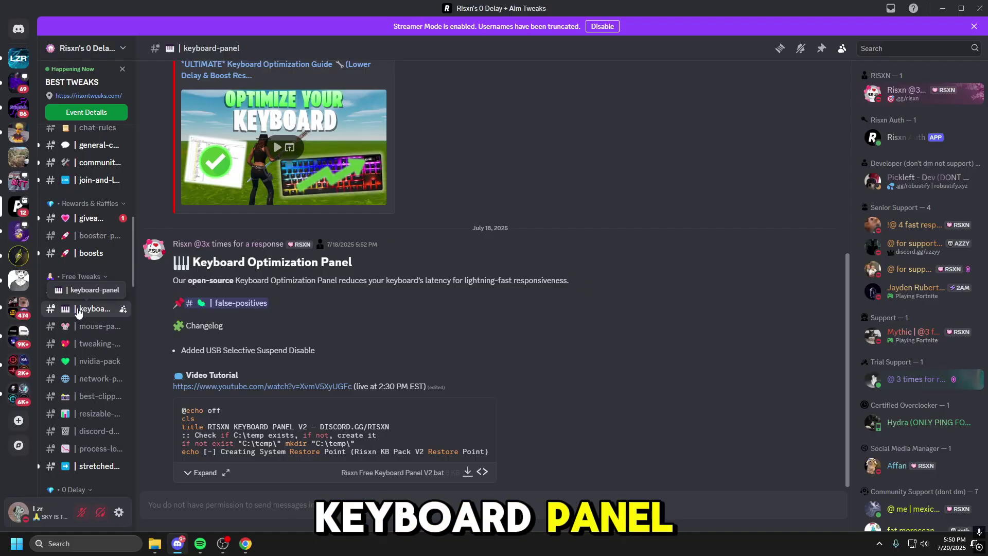
{"action": "scroll", "coordinate": [410, 454], "scroll_direction": "up", "scroll_amount": 7}
{"action": "scroll", "coordinate": [346, 353], "scroll_direction": "down", "scroll_amount": 7}
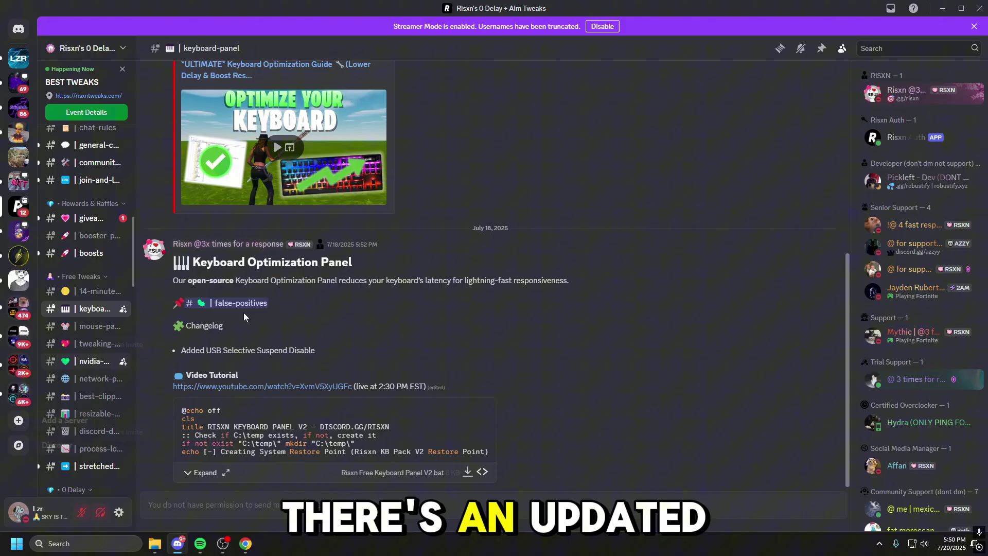
{"action": "scroll", "coordinate": [244, 316], "scroll_direction": "up", "scroll_amount": 7}
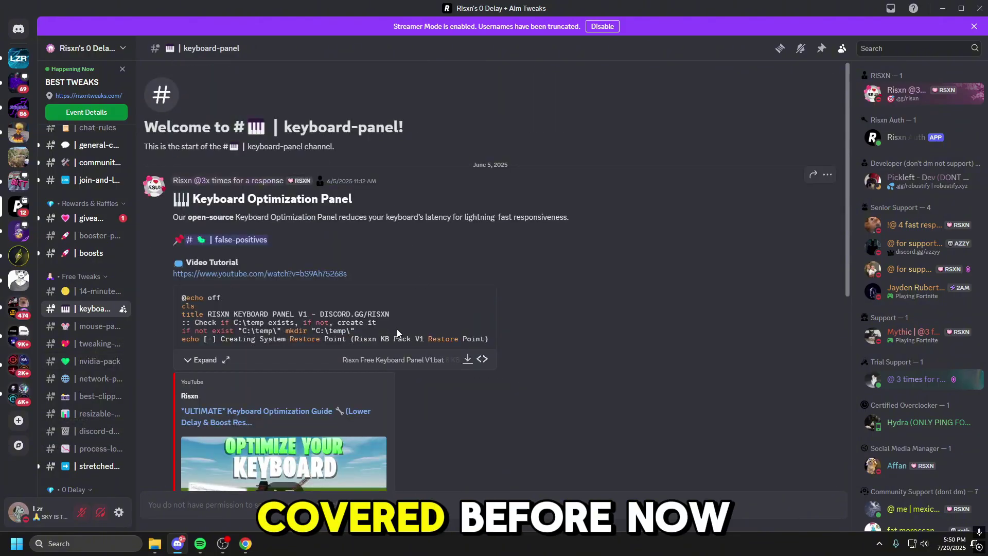
{"action": "scroll", "coordinate": [397, 332], "scroll_direction": "down", "scroll_amount": 7}
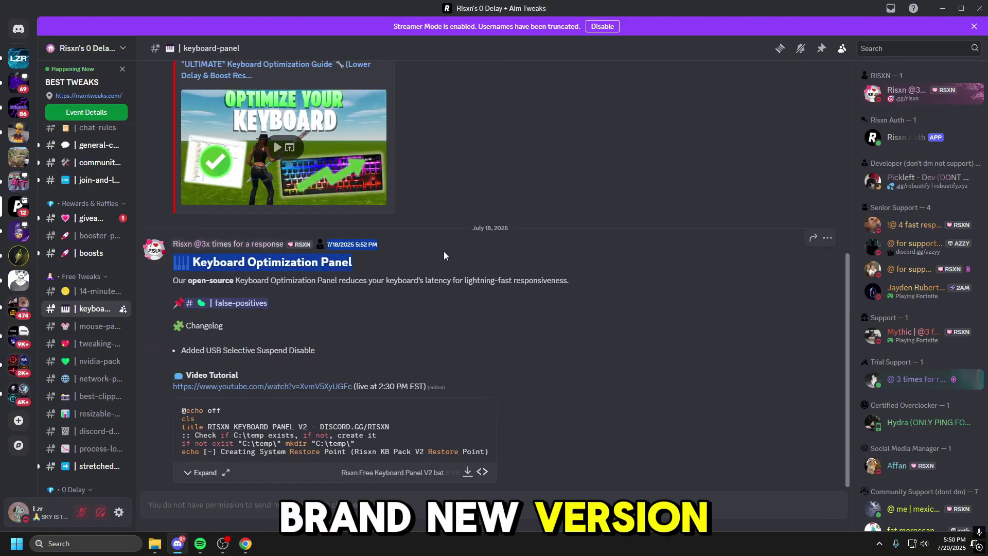
{"action": "left_click_drag", "start_coordinate": [328, 243], "coordinate": [408, 248]}
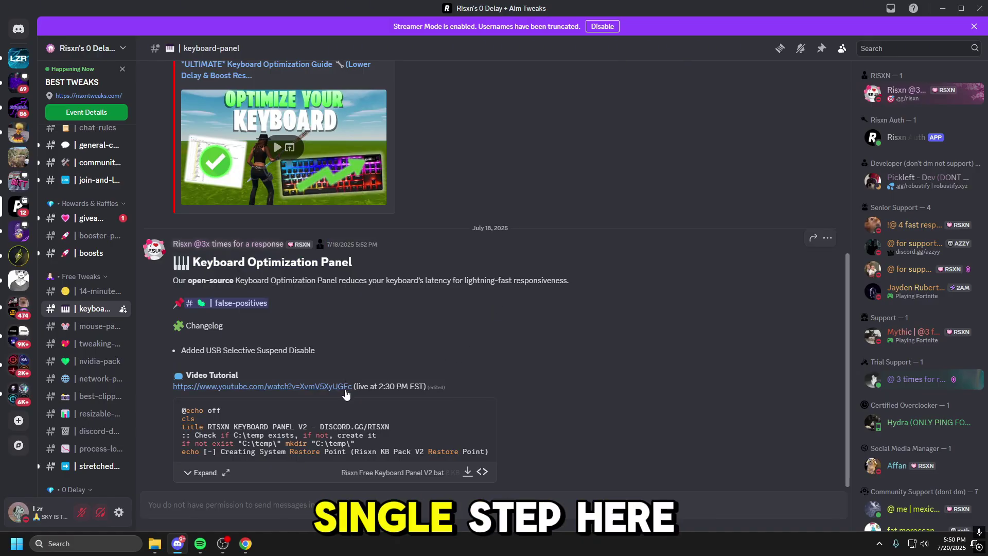
{"action": "left_click", "coordinate": [467, 472]}
{"action": "mouse_move", "coordinate": [248, 546]}
{"action": "left_click", "coordinate": [245, 494]}
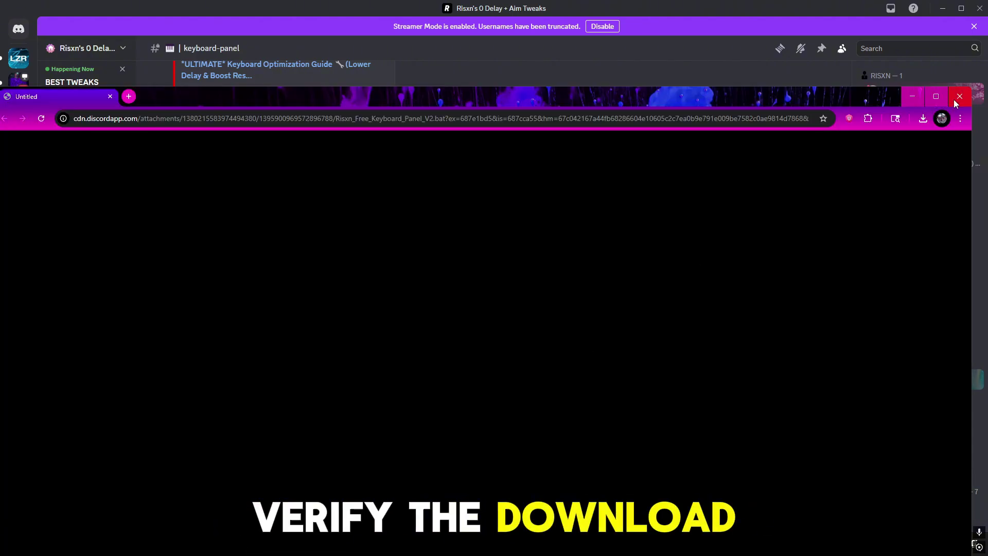
{"action": "left_click", "coordinate": [912, 97]}
Run Risxn Free Keyboard Panel V2 from the Downloads folder as administrator, allowing it past the SmartScreen warning.
{"action": "mouse_move", "coordinate": [154, 550]}
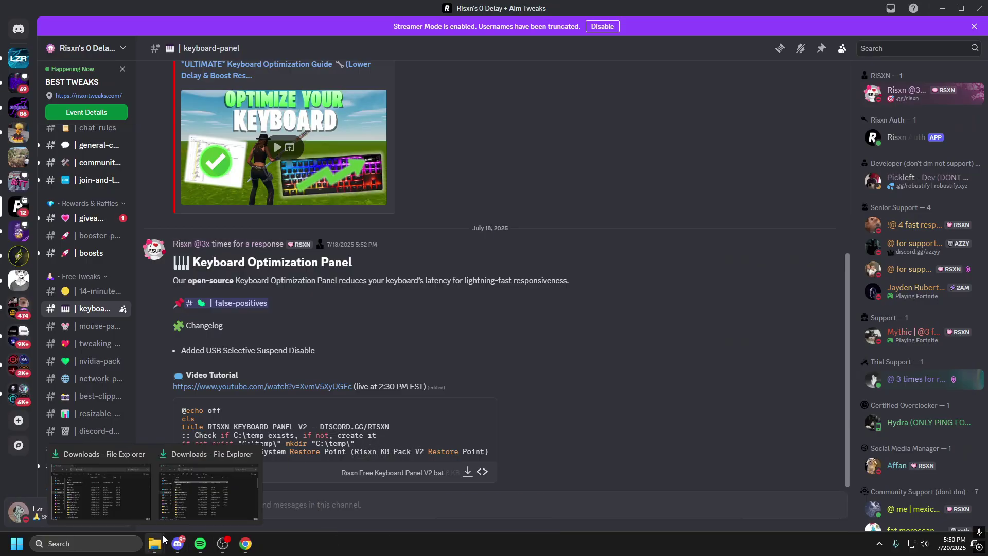
{"action": "left_click", "coordinate": [156, 544]}
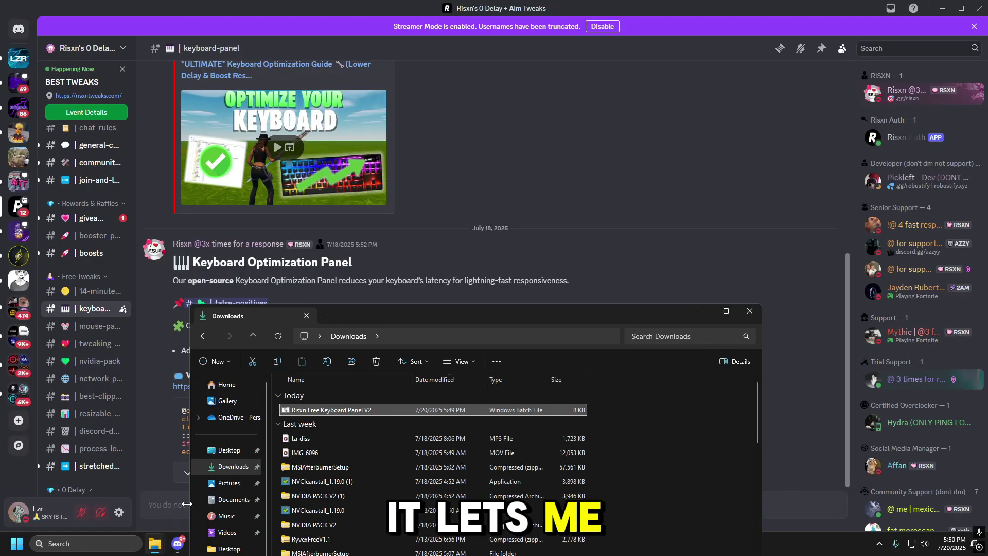
{"action": "right_click", "coordinate": [358, 412]}
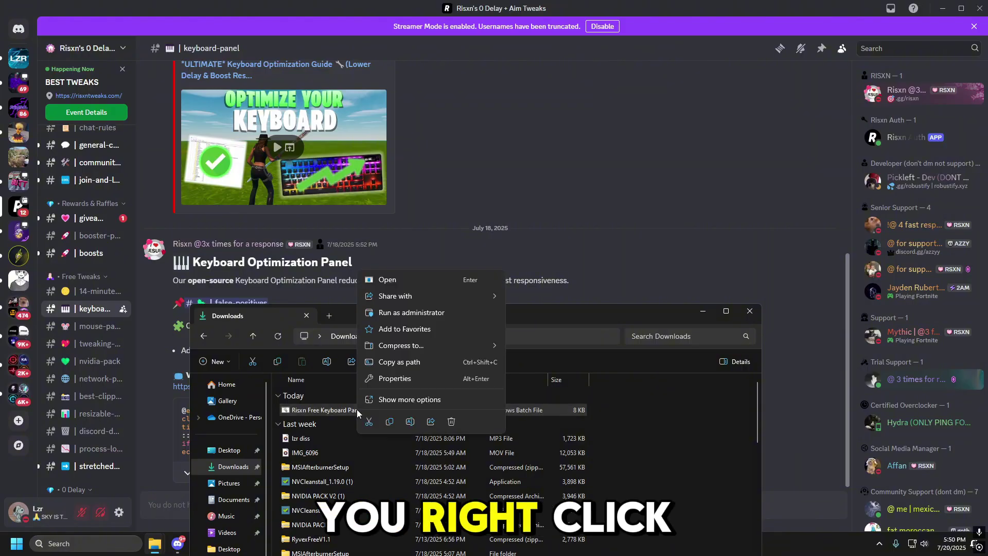
{"action": "left_click", "coordinate": [396, 313]}
{"action": "left_click", "coordinate": [384, 196]}
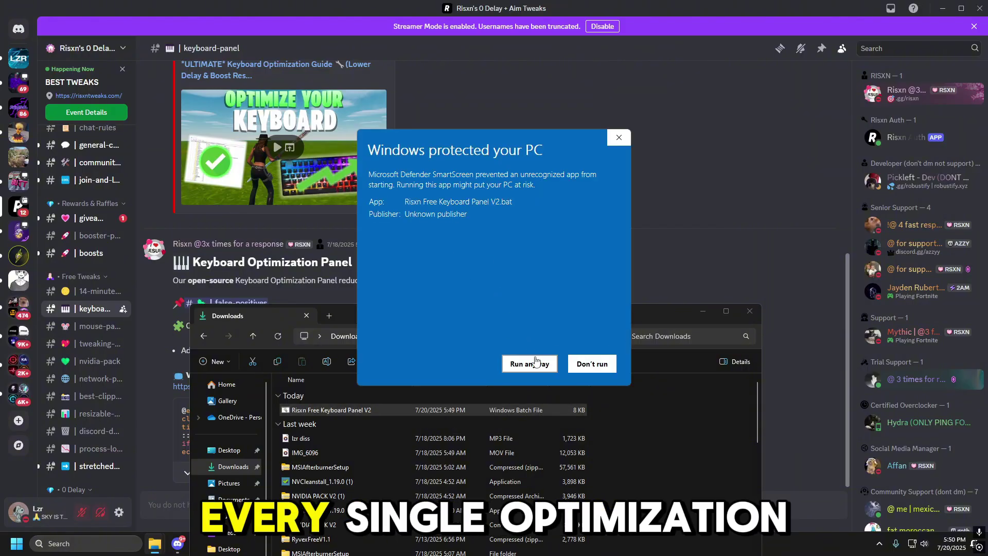
{"action": "left_click", "coordinate": [532, 363]}
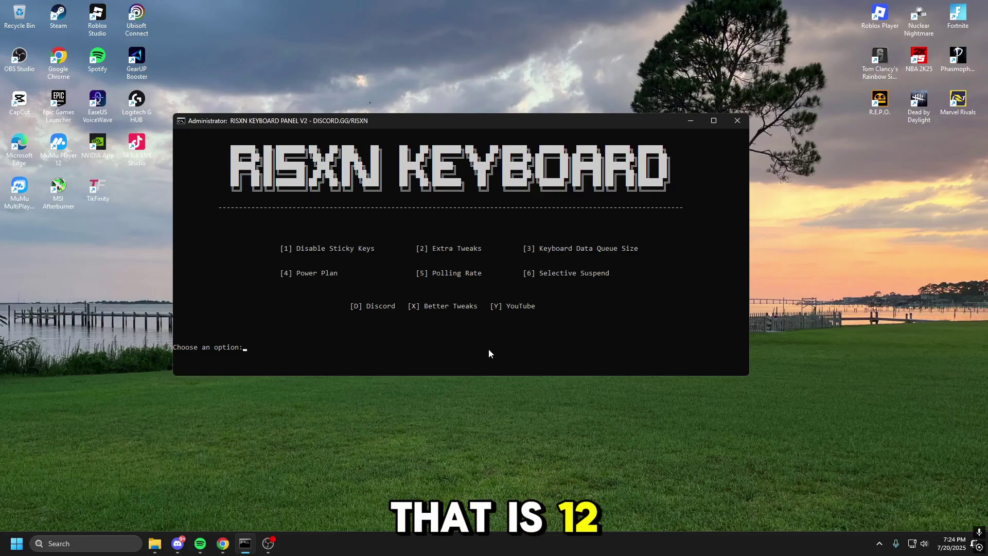
Apply the keyboard panel's Disable Sticky Keys option and return to its main menu.
{"action": "type", "text": "1"}
{"action": "key", "text": "Return"}
{"action": "key", "text": "space"}
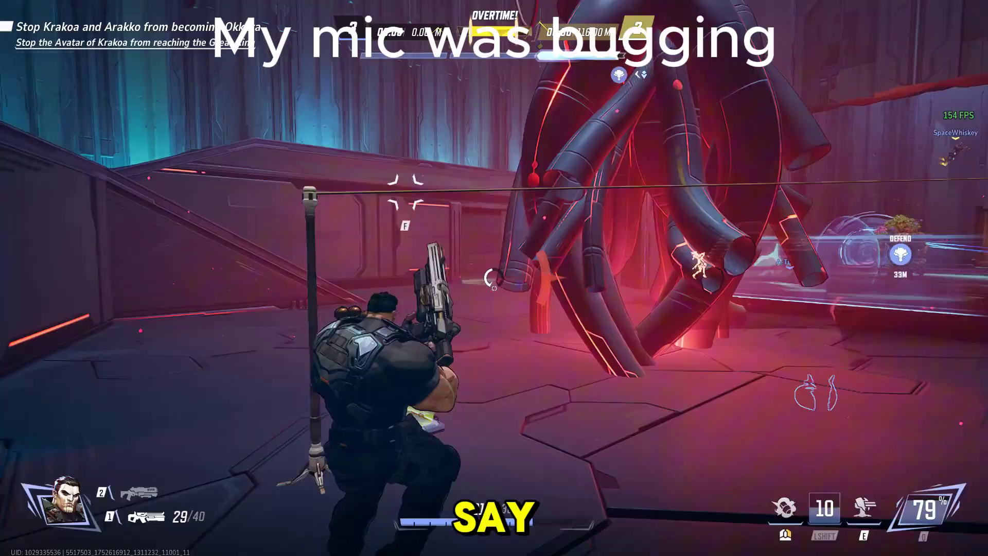
{"action": "key", "text": "e"}
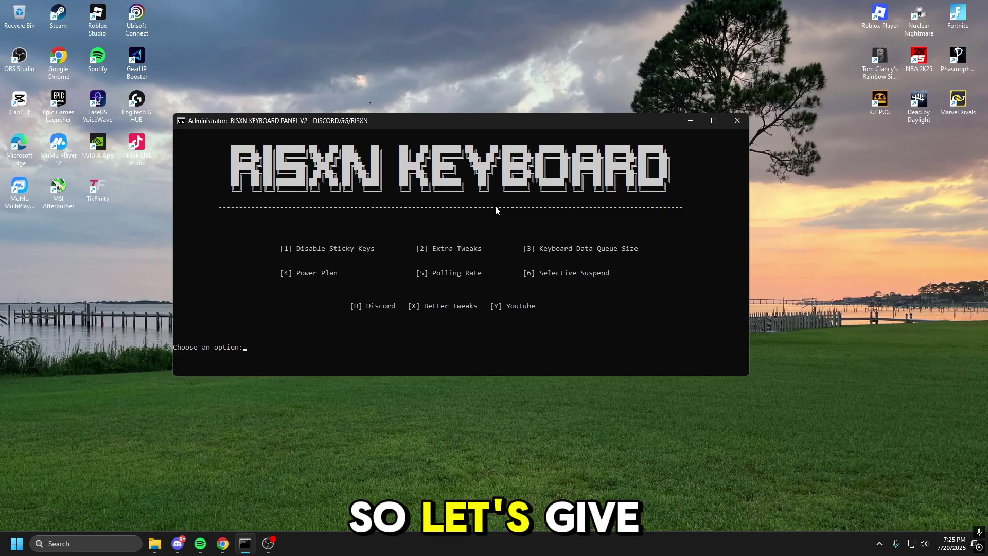
Apply the keyboard panel's Extra Tweaks option and return to the list of options.
{"action": "left_click", "coordinate": [495, 206]}
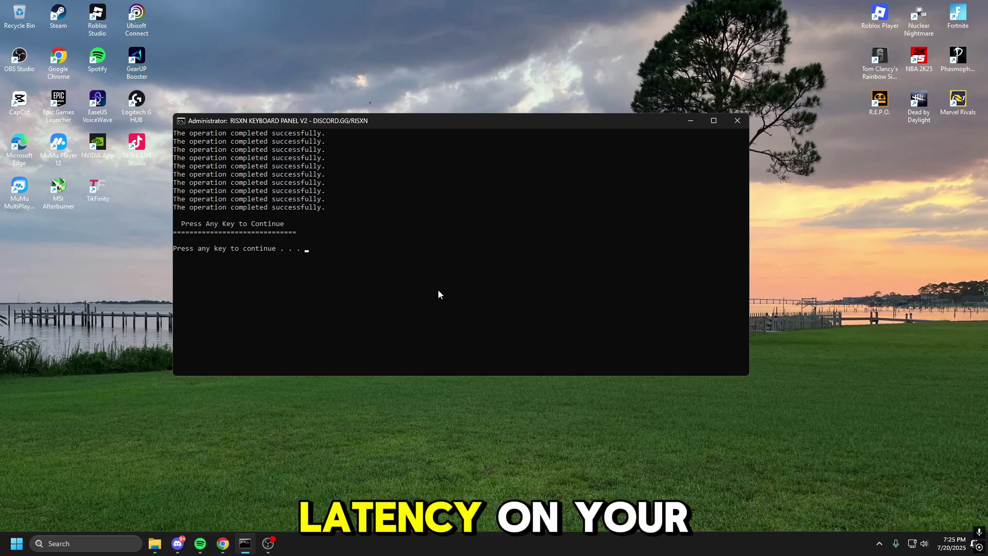
{"action": "key", "text": "Return"}
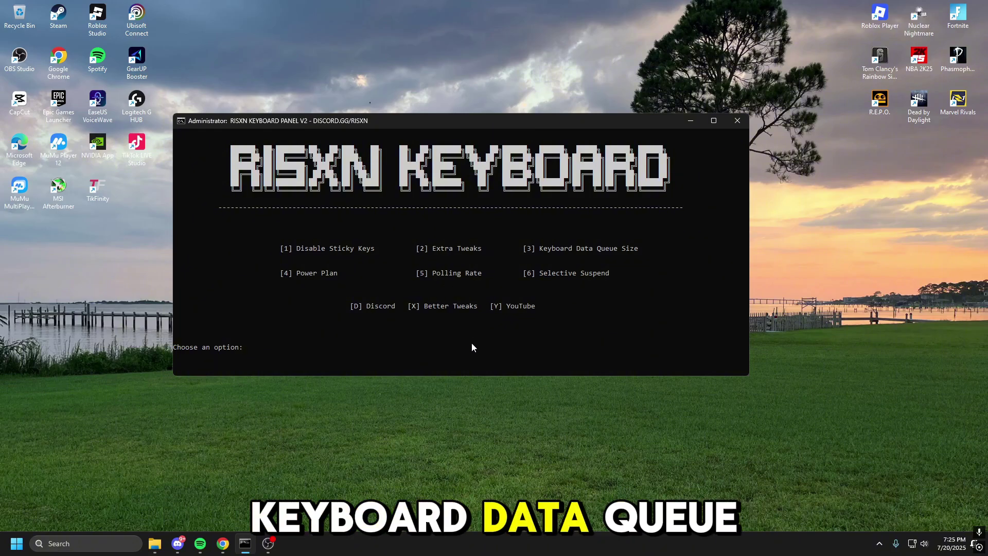
Launch the panel's Keyboard Data Queue Size option and check the KeyboardDataQueueSize value in Registry Editor.
{"action": "type", "text": "3"}
{"action": "key", "text": "Return"}
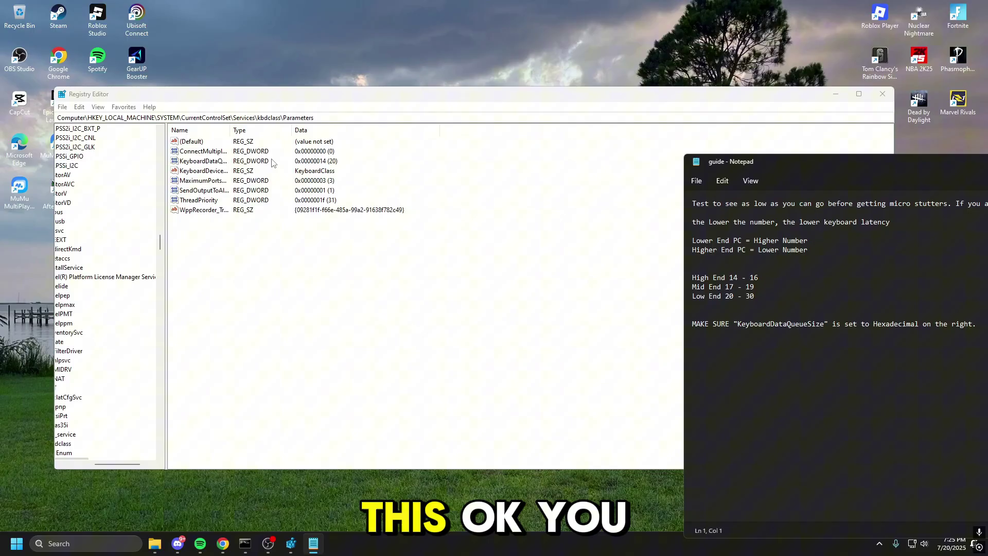
{"action": "double_click", "coordinate": [196, 161]}
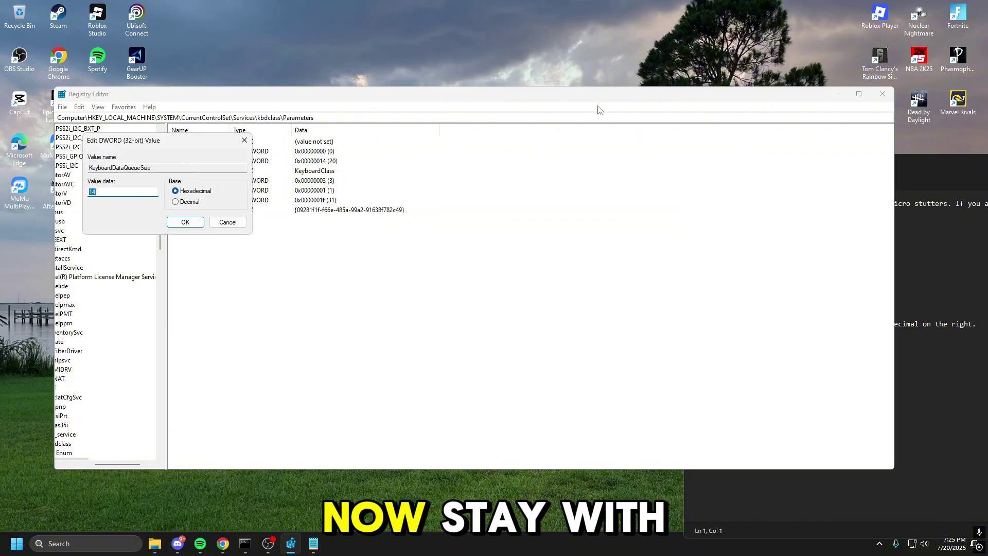
{"action": "left_click_drag", "start_coordinate": [202, 140], "coordinate": [364, 166]}
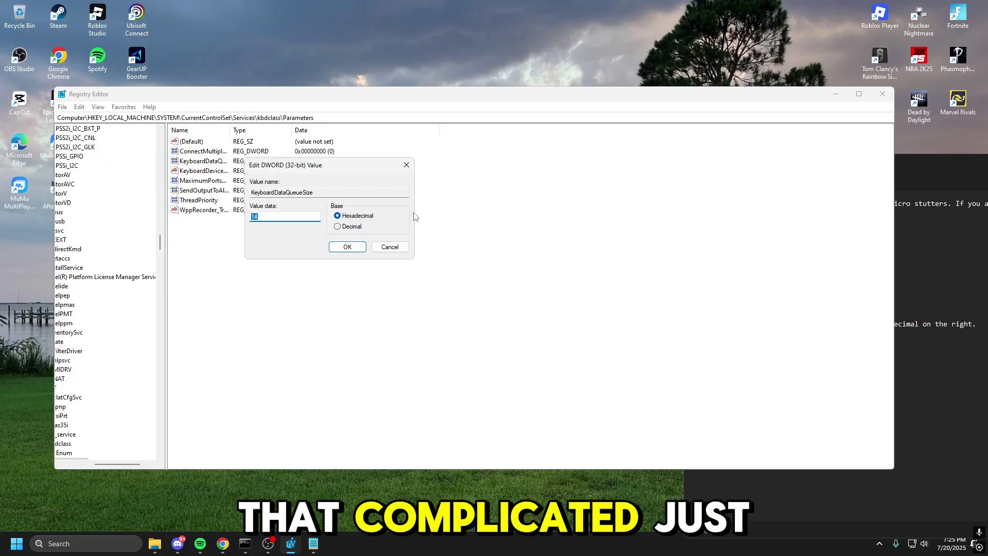
{"action": "left_click", "coordinate": [346, 251]}
Rearrange the Registry Editor and Notepad guide windows, and reopen KeyboardDataQueueSize for editing.
{"action": "left_click_drag", "start_coordinate": [521, 95], "coordinate": [401, 86]}
{"action": "left_click_drag", "start_coordinate": [850, 159], "coordinate": [563, 66]}
{"action": "left_click_drag", "start_coordinate": [244, 89], "coordinate": [345, 92]}
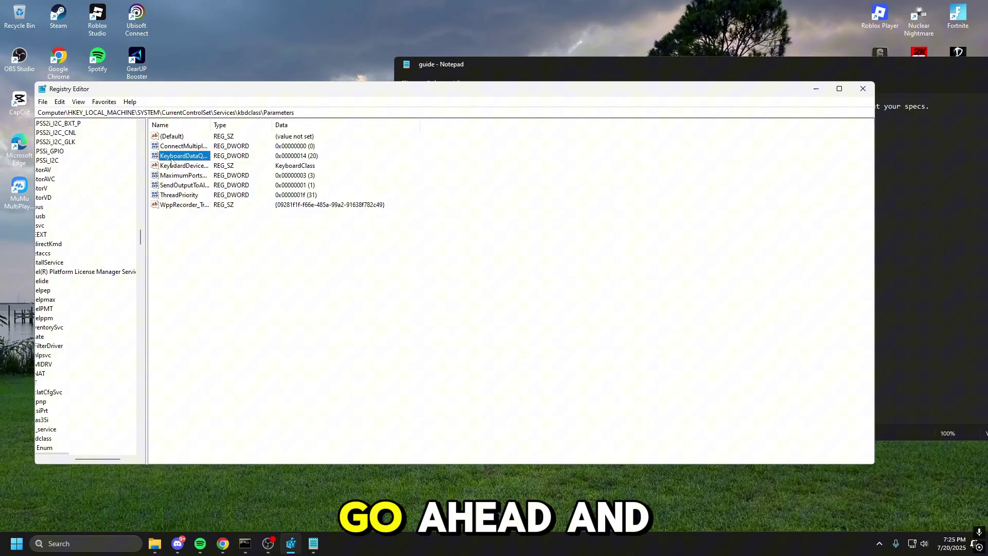
{"action": "double_click", "coordinate": [173, 158]}
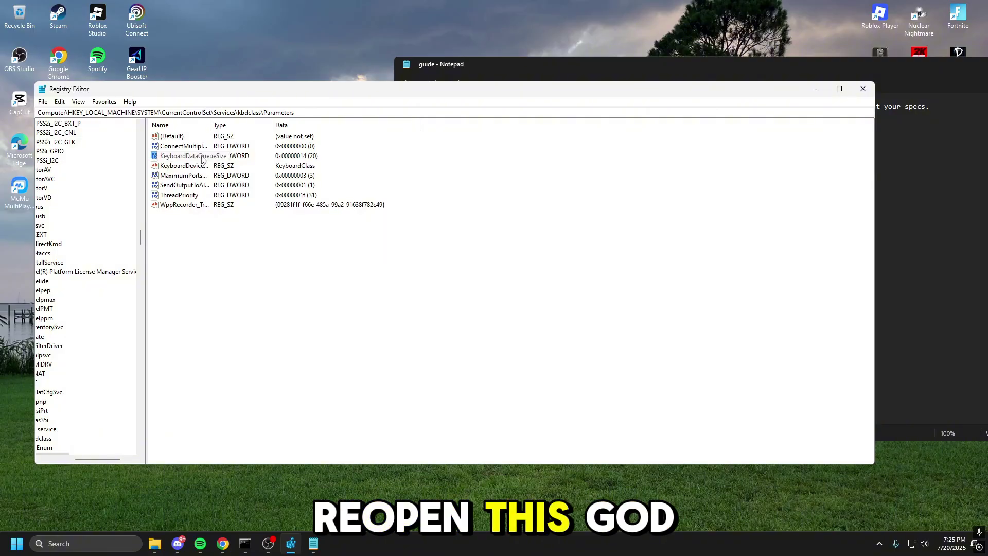
{"action": "left_click", "coordinate": [314, 543]}
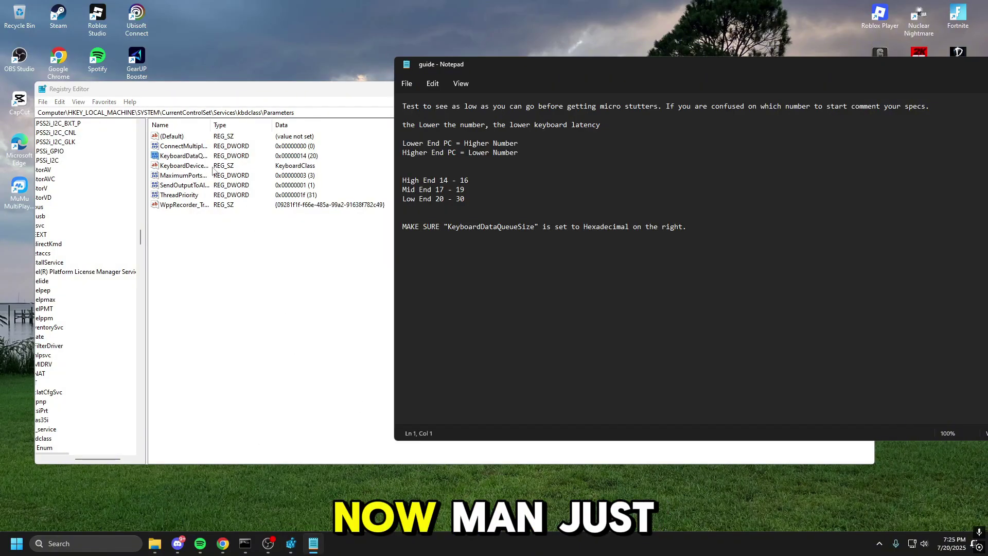
{"action": "left_click", "coordinate": [188, 156]}
{"action": "double_click", "coordinate": [188, 156]}
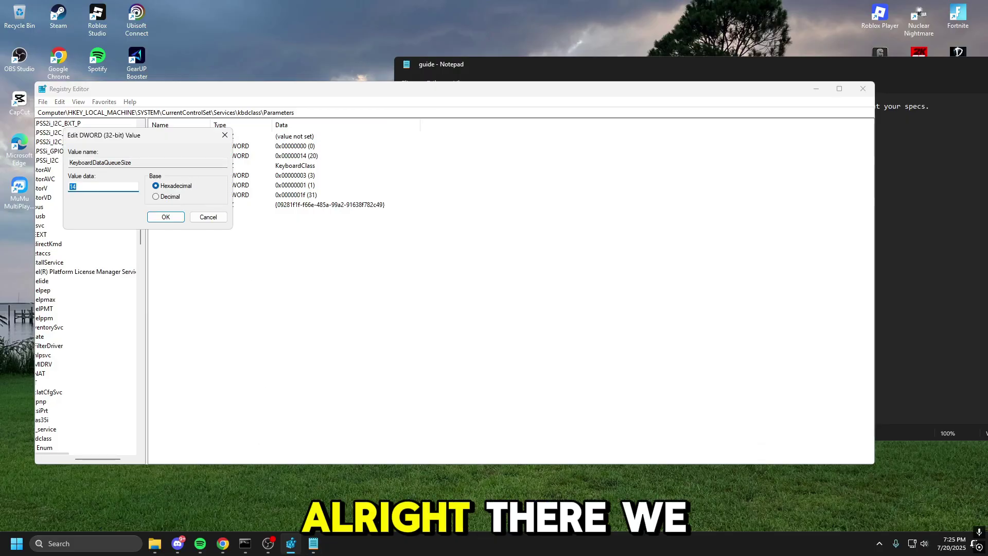
Examine the guide's ranges for high, mid and low end PCs next to the KeyboardDataQueueSize value data.
{"action": "left_click", "coordinate": [313, 544]}
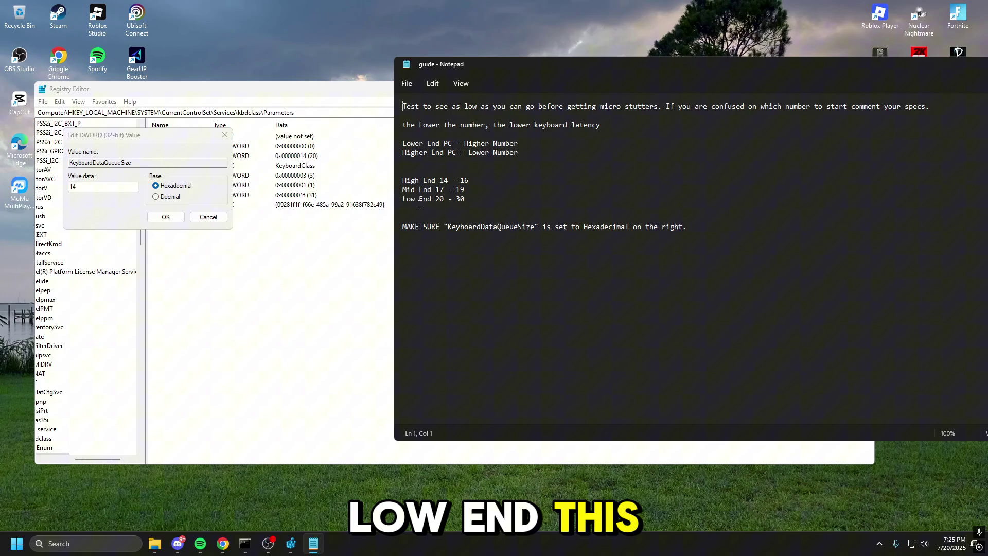
{"action": "left_click_drag", "start_coordinate": [410, 180], "coordinate": [468, 181]}
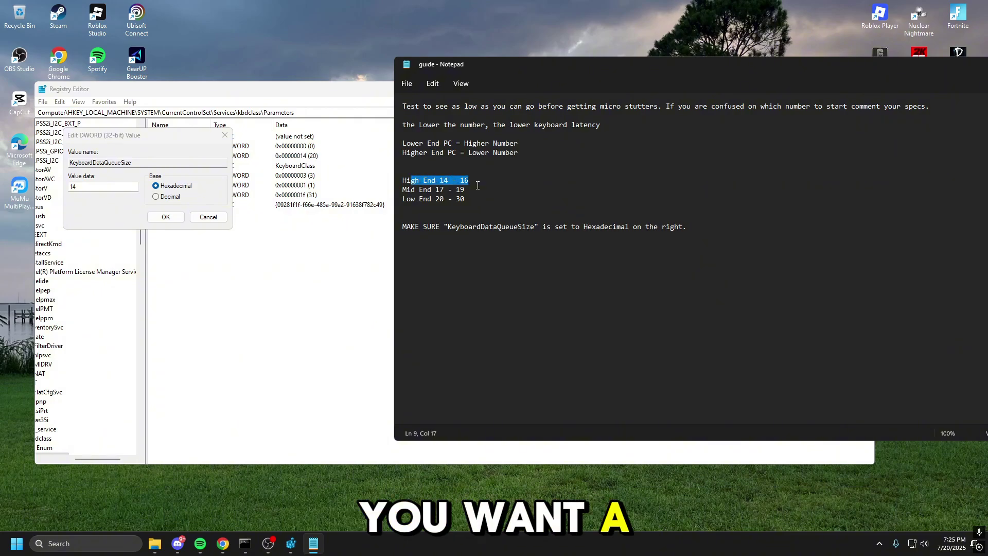
{"action": "left_click_drag", "start_coordinate": [403, 189], "coordinate": [520, 195]}
{"action": "left_click_drag", "start_coordinate": [406, 200], "coordinate": [476, 201]}
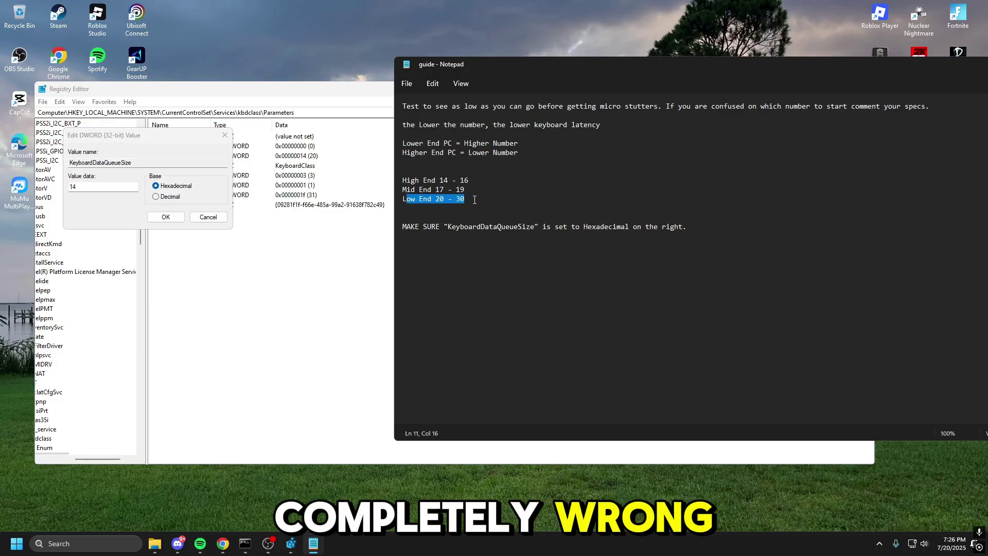
{"action": "left_click", "coordinate": [474, 200]}
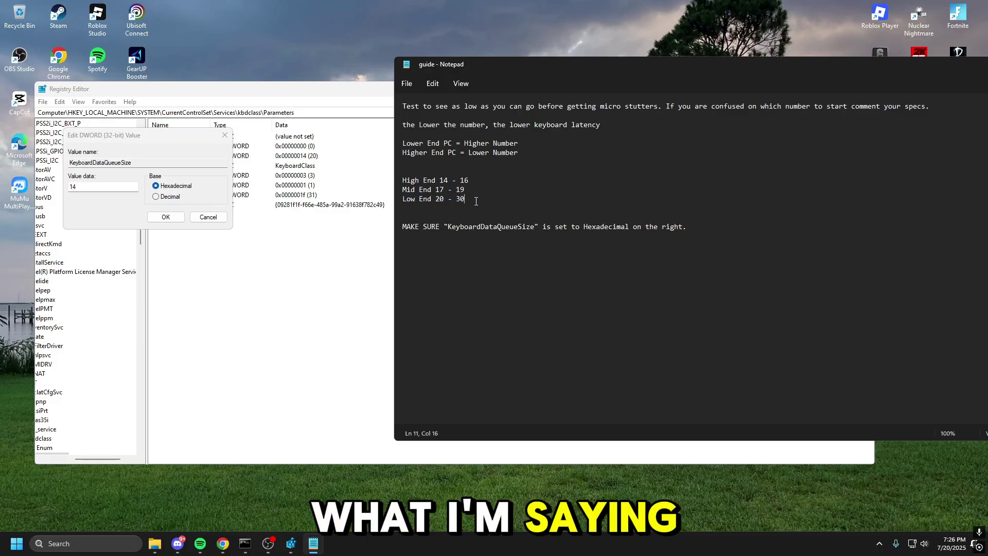
{"action": "left_click", "coordinate": [121, 185]}
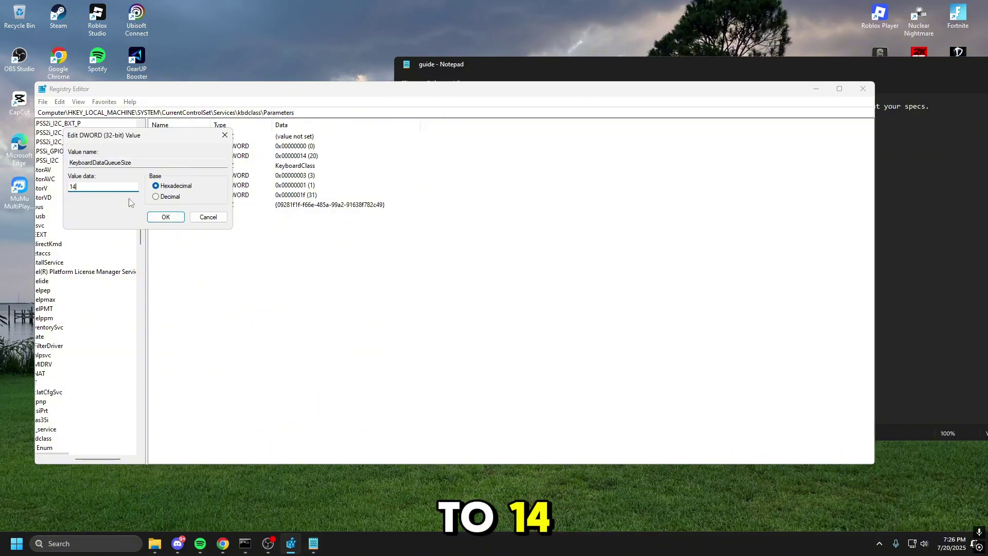
{"action": "left_click", "coordinate": [633, 75]}
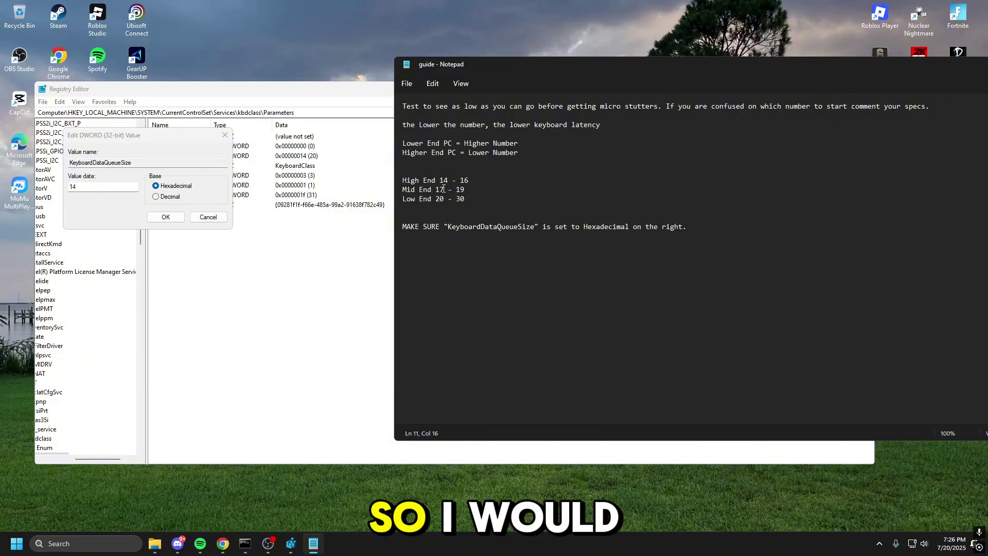
{"action": "left_click", "coordinate": [143, 198]}
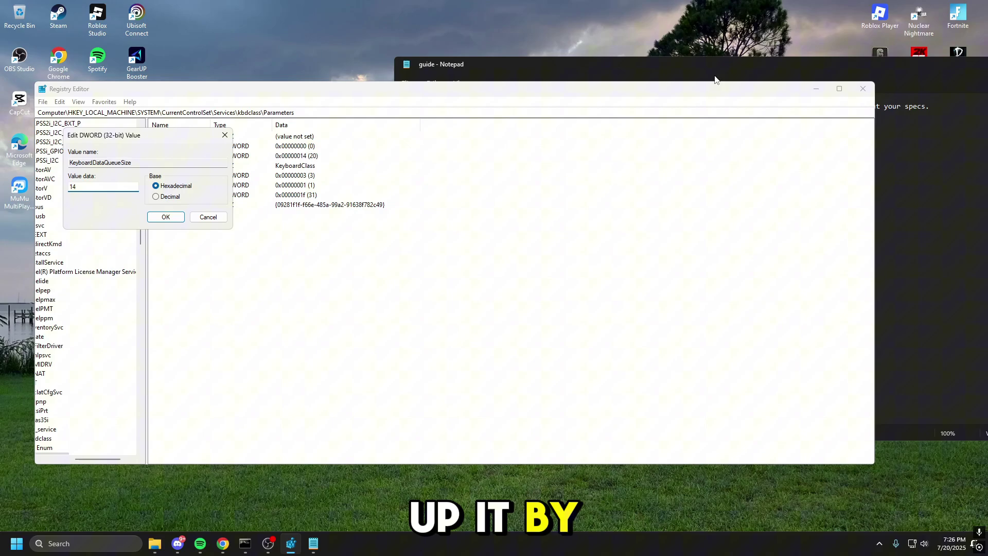
{"action": "left_click", "coordinate": [750, 79]}
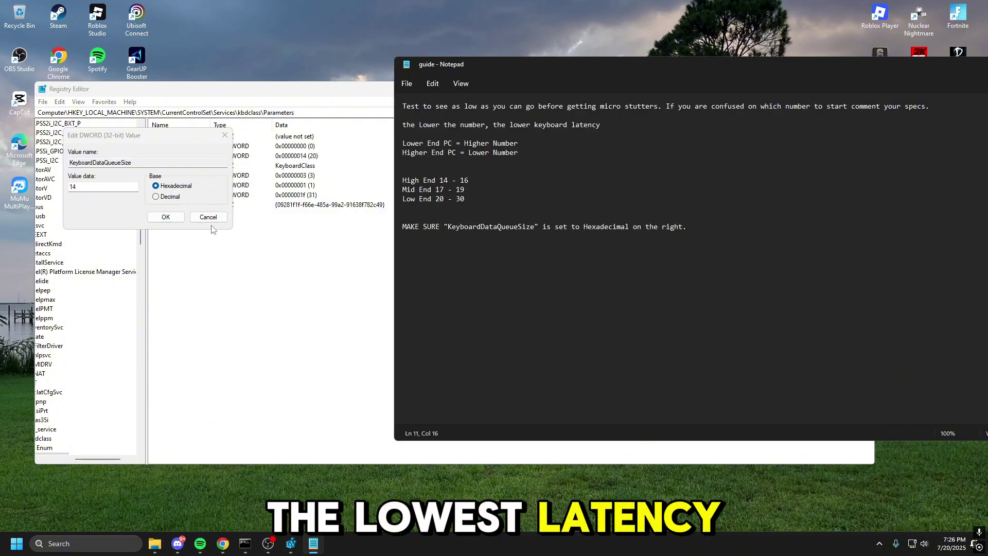
{"action": "left_click_drag", "start_coordinate": [639, 69], "coordinate": [494, 85]}
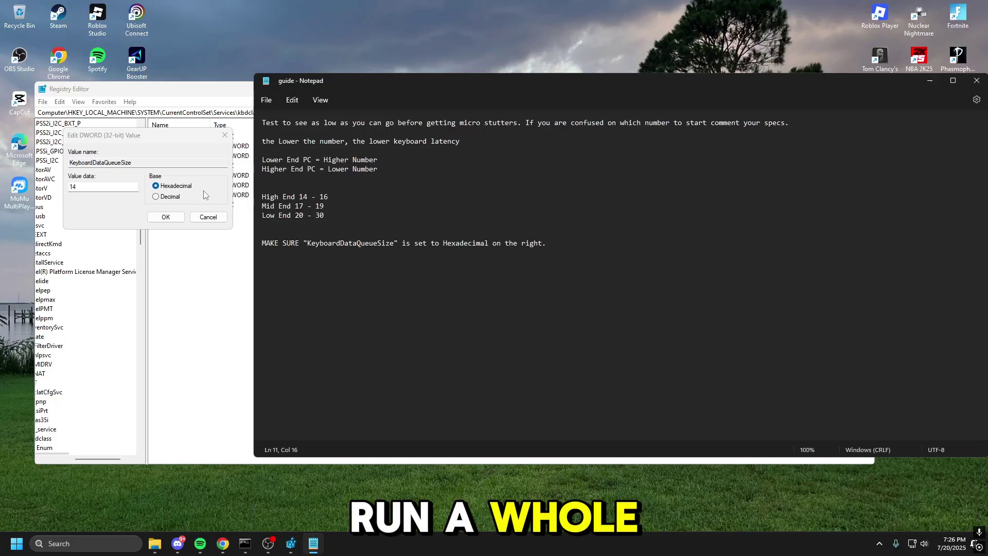
Accept hexadecimal 14 for KeyboardDataQueueSize, and close Registry Editor and the guide to return to the panel's options.
{"action": "left_click", "coordinate": [166, 218]}
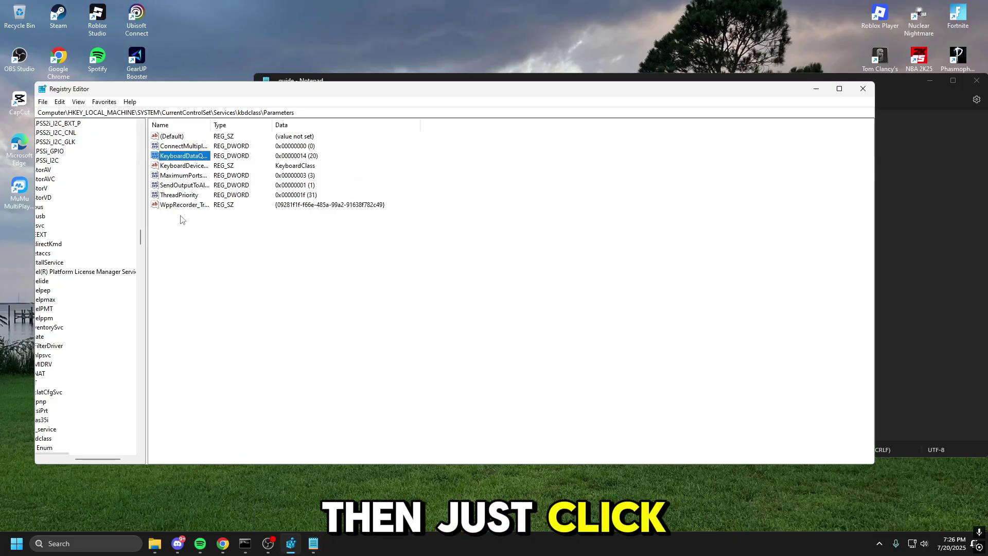
{"action": "left_click", "coordinate": [862, 89]}
{"action": "left_click", "coordinate": [976, 81]}
{"action": "key", "text": "Return"}
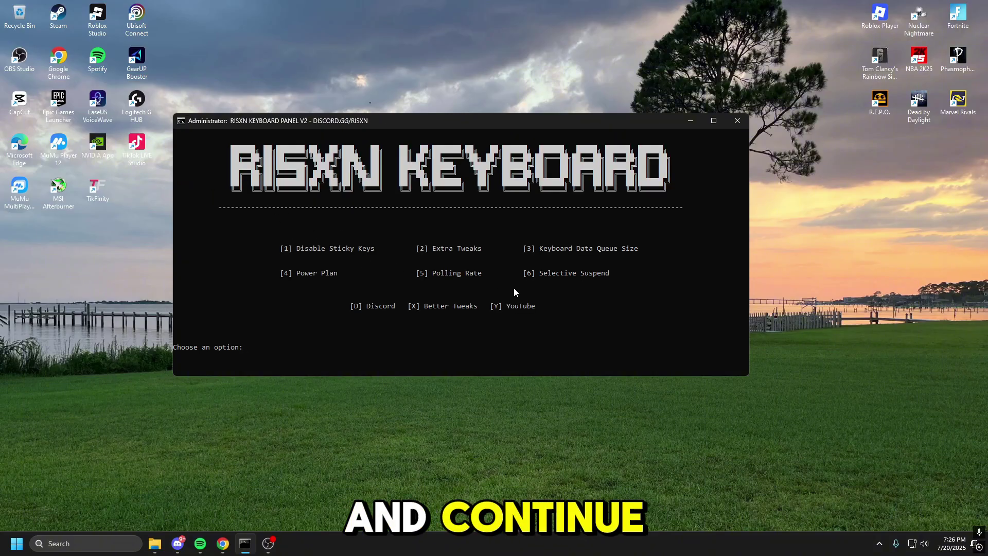
Import the power plan with the panel's Power Plan option, and close Power Options to return to the list of options.
{"action": "type", "text": "4"}
{"action": "key", "text": "Return"}
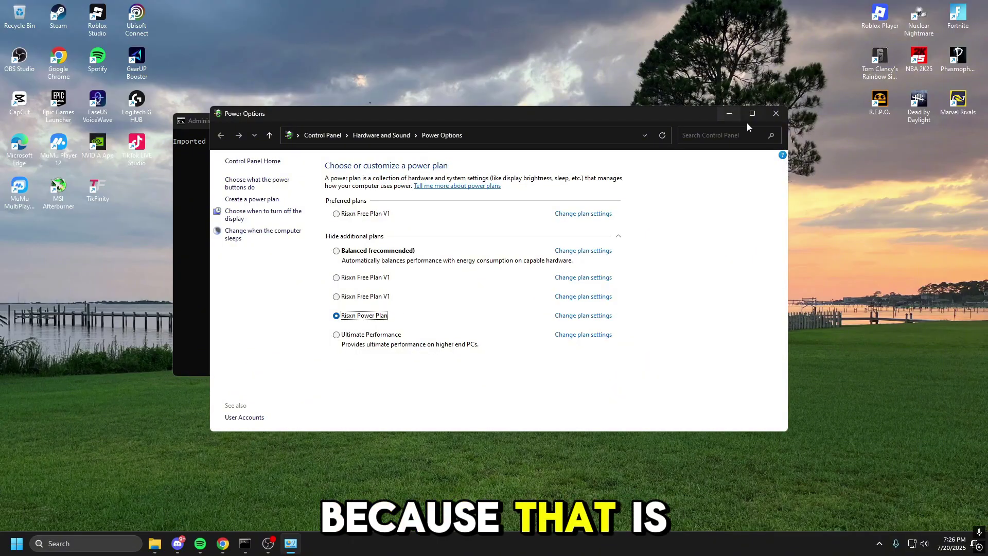
{"action": "left_click", "coordinate": [776, 115]}
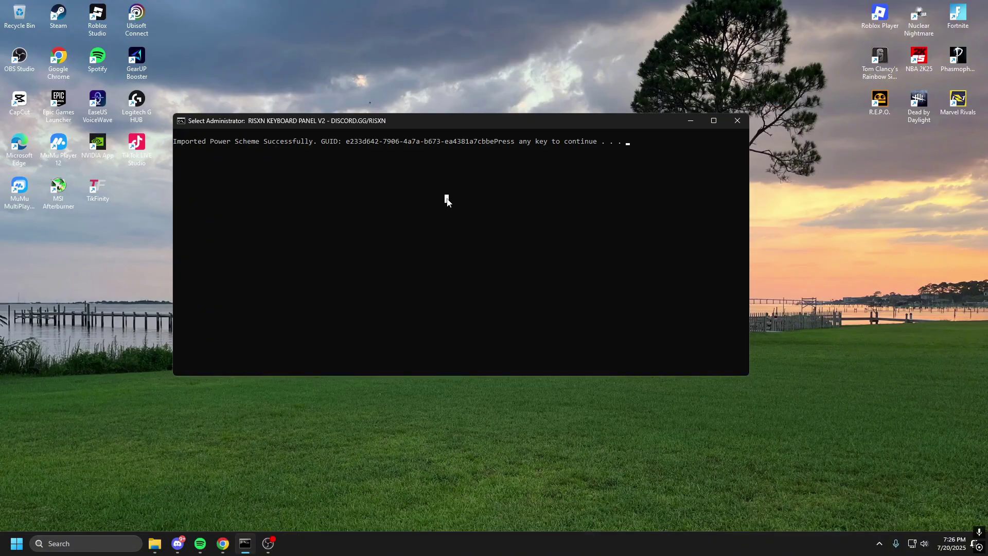
{"action": "key", "text": "space"}
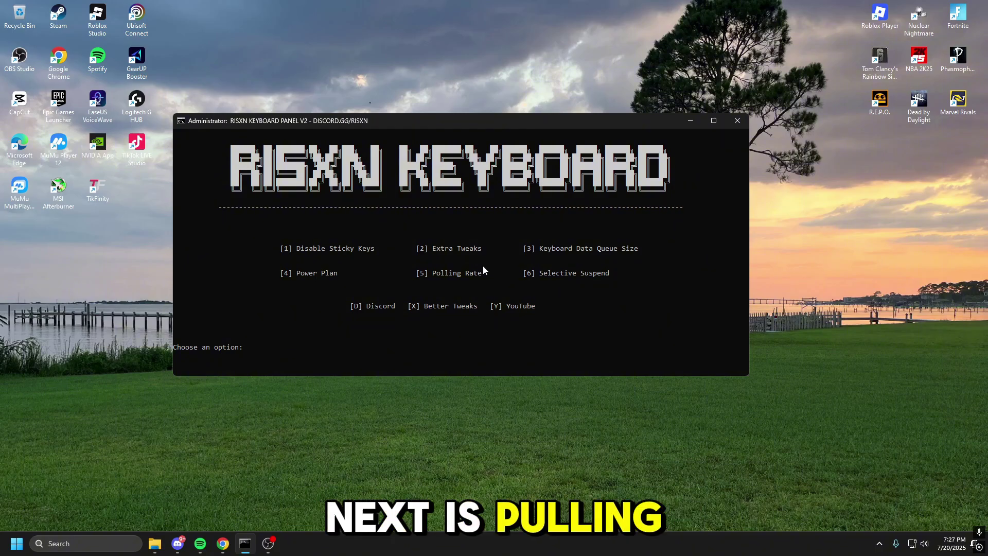
Launch the panel's Polling Rate option and switch the USB Devices Rate Setup list to Keyboards.
{"action": "type", "text": "5"}
{"action": "key", "text": "Return"}
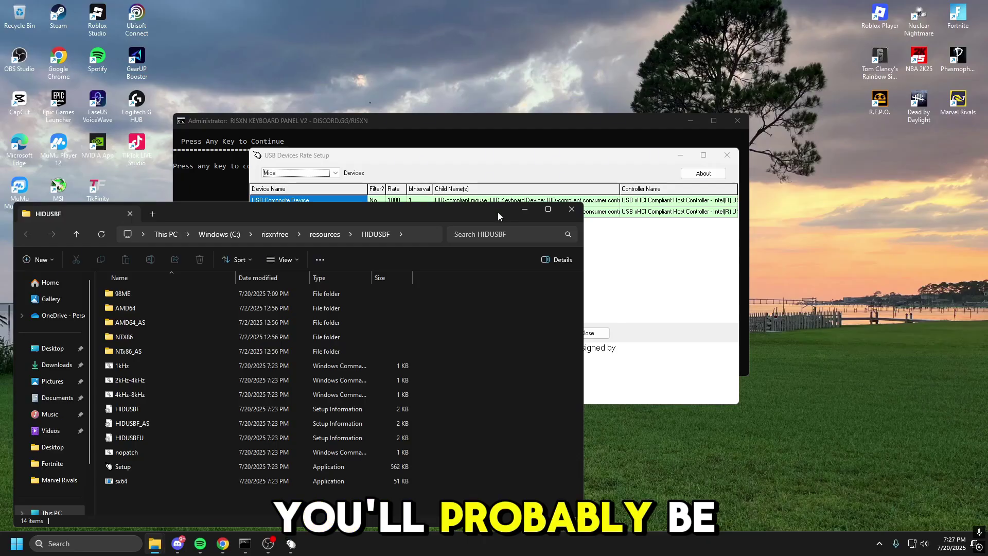
{"action": "left_click_drag", "start_coordinate": [498, 212], "coordinate": [522, 221]}
{"action": "left_click_drag", "start_coordinate": [524, 161], "coordinate": [730, 138]}
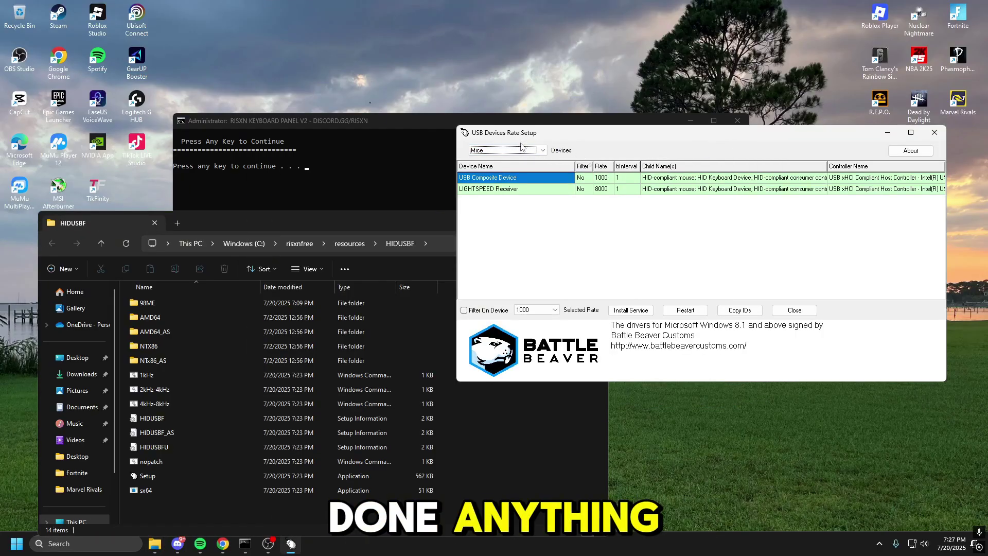
{"action": "left_click", "coordinate": [521, 150]}
{"action": "left_click", "coordinate": [514, 167]}
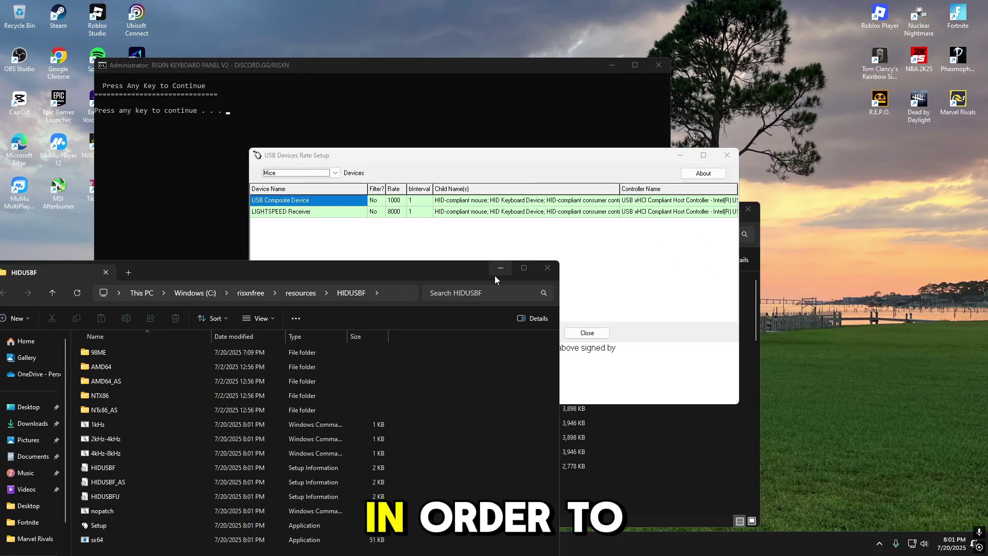
Move the HIDUSBF folder and USB Devices Rate Setup windows apart, and minimize all open windows to show the desktop.
{"action": "left_click_drag", "start_coordinate": [495, 279], "coordinate": [610, 247]}
{"action": "left_click_drag", "start_coordinate": [629, 162], "coordinate": [712, 134]}
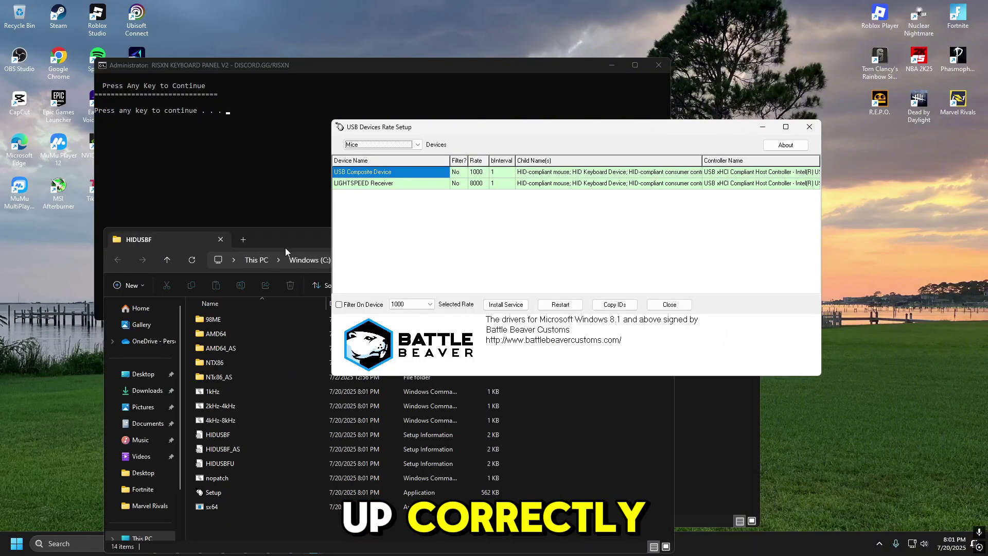
{"action": "left_click_drag", "start_coordinate": [285, 248], "coordinate": [251, 133]}
{"action": "left_click", "coordinate": [585, 125]}
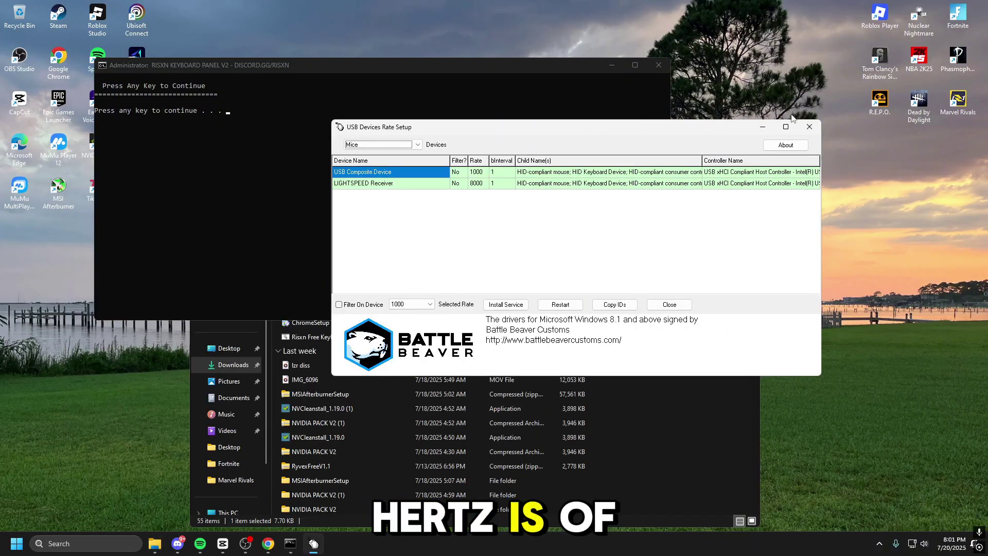
{"action": "left_click", "coordinate": [762, 127]}
{"action": "left_click", "coordinate": [611, 65]}
{"action": "left_click", "coordinate": [702, 209]}
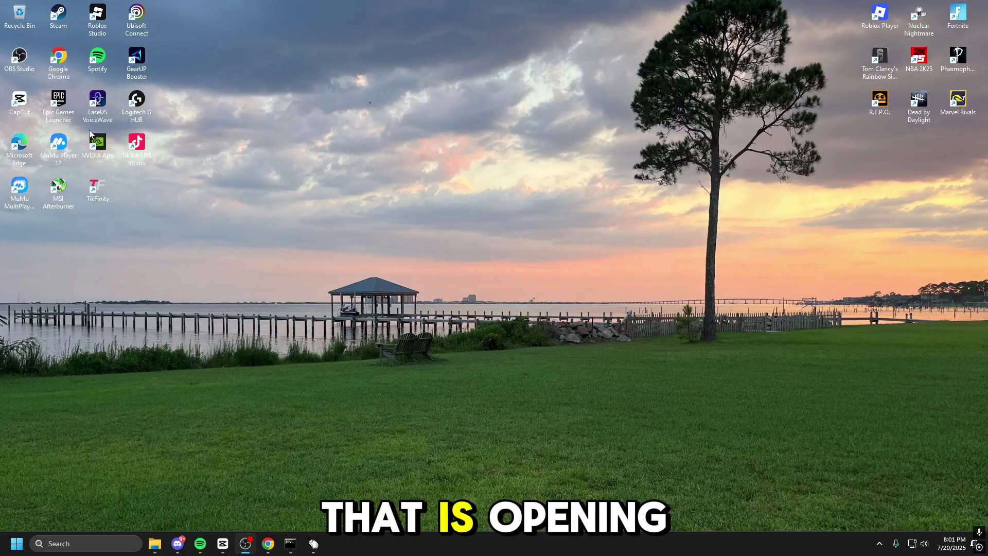
Open Google Chrome and search the web for "what is the HZ of the apex pro mini".
{"action": "double_click", "coordinate": [58, 61]}
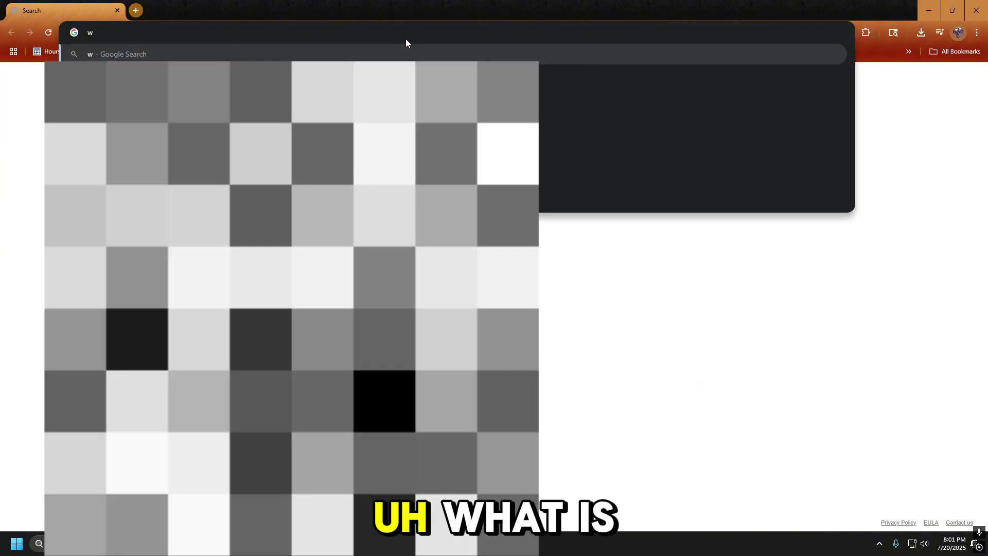
{"action": "type", "text": "hat is the H"}
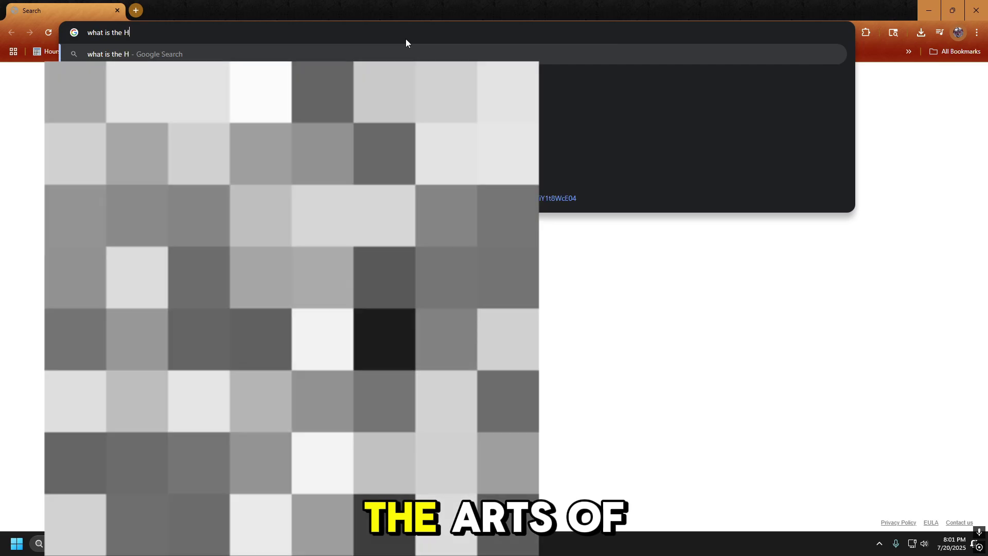
{"action": "type", "text": "Z of the "}
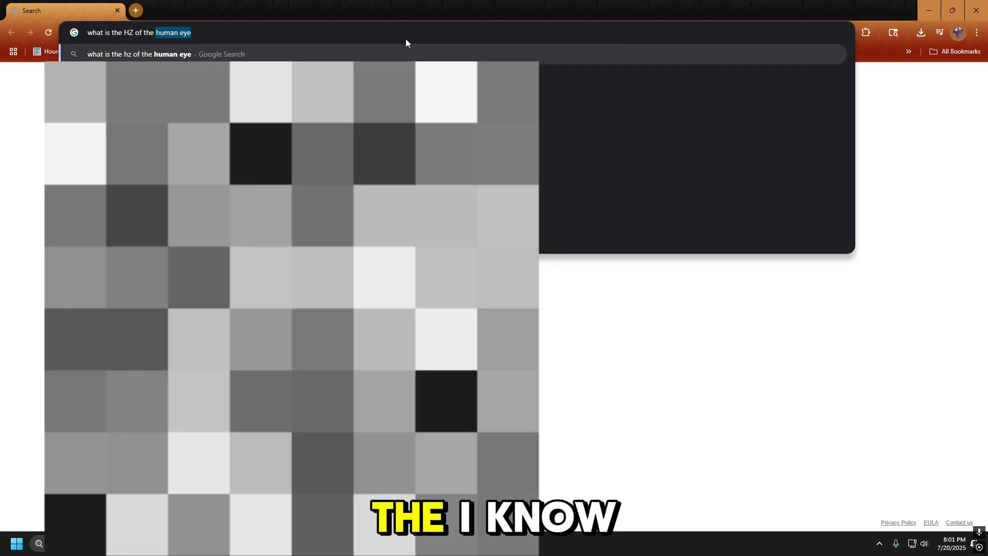
{"action": "type", "text": "apex pro mini"}
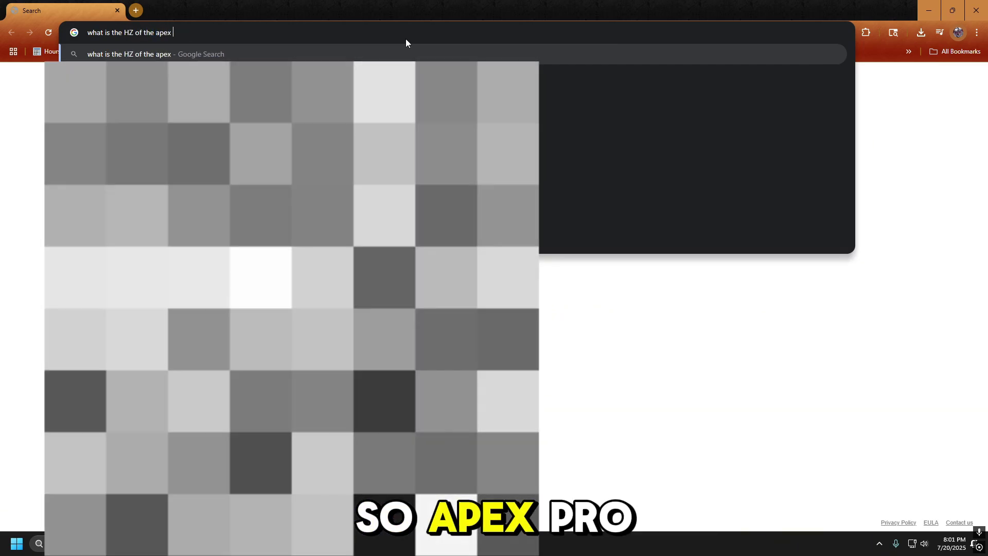
{"action": "key", "text": "Return"}
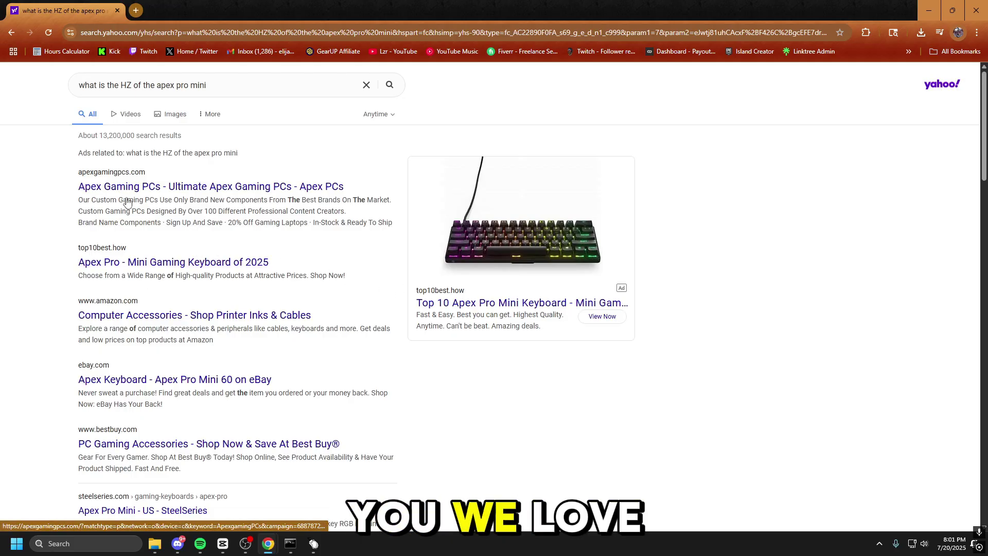
Examine the search results and AI summary for the Apex Pro Mini's polling rate, and close the browser.
{"action": "scroll", "coordinate": [282, 314], "scroll_direction": "down", "scroll_amount": 5}
{"action": "scroll", "coordinate": [262, 271], "scroll_direction": "down", "scroll_amount": 1}
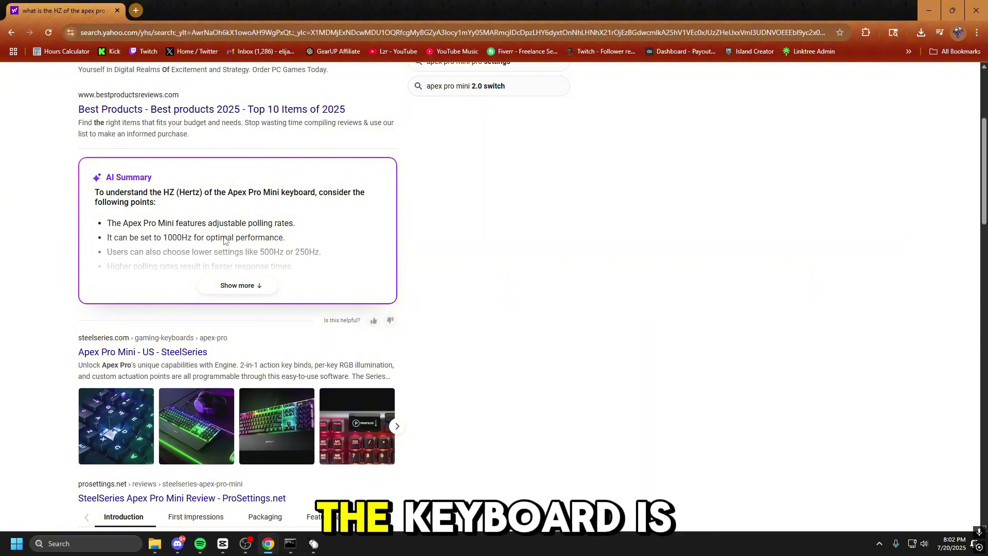
{"action": "scroll", "coordinate": [168, 251], "scroll_direction": "down", "scroll_amount": 12}
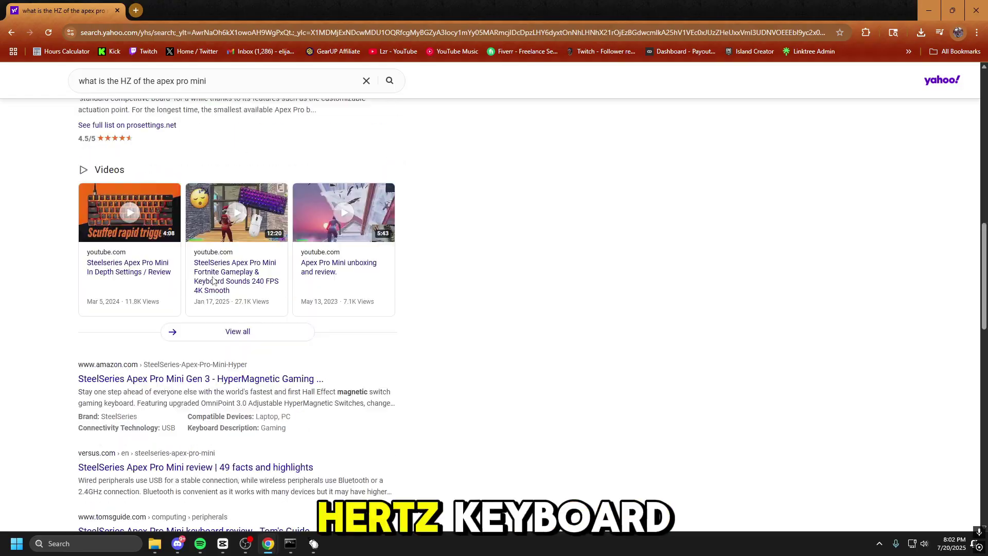
{"action": "scroll", "coordinate": [241, 294], "scroll_direction": "up", "scroll_amount": 14}
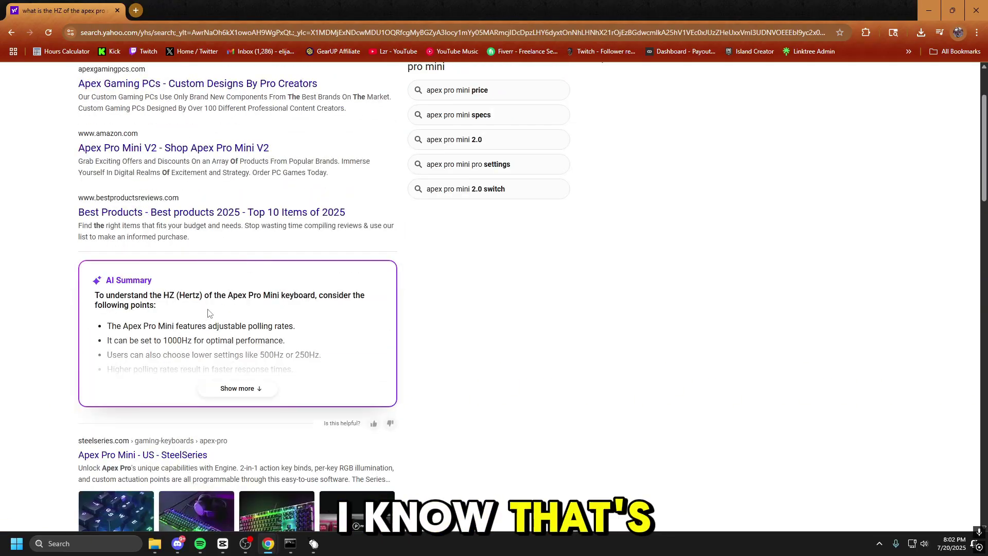
{"action": "scroll", "coordinate": [242, 303], "scroll_direction": "up", "scroll_amount": 2}
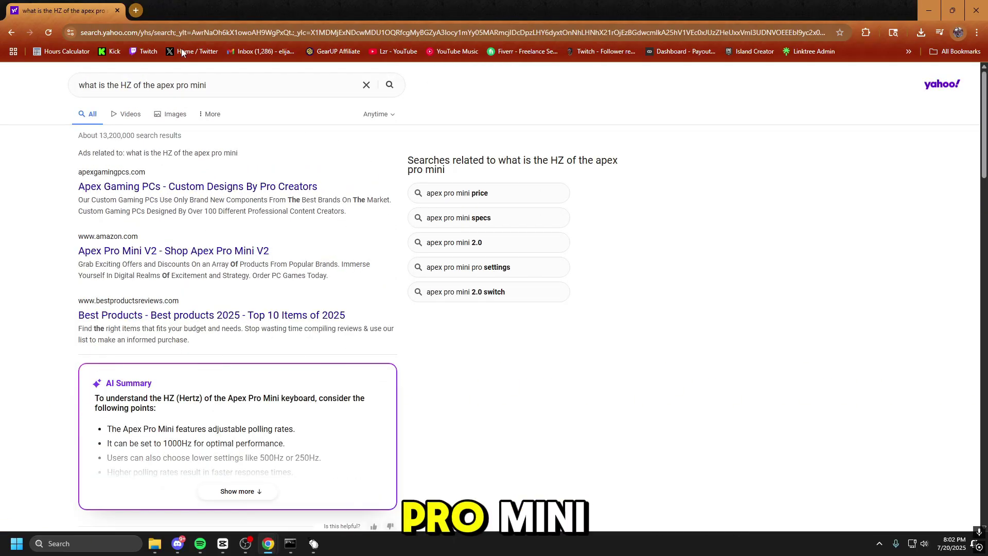
{"action": "left_click_drag", "start_coordinate": [170, 4], "coordinate": [166, 144]}
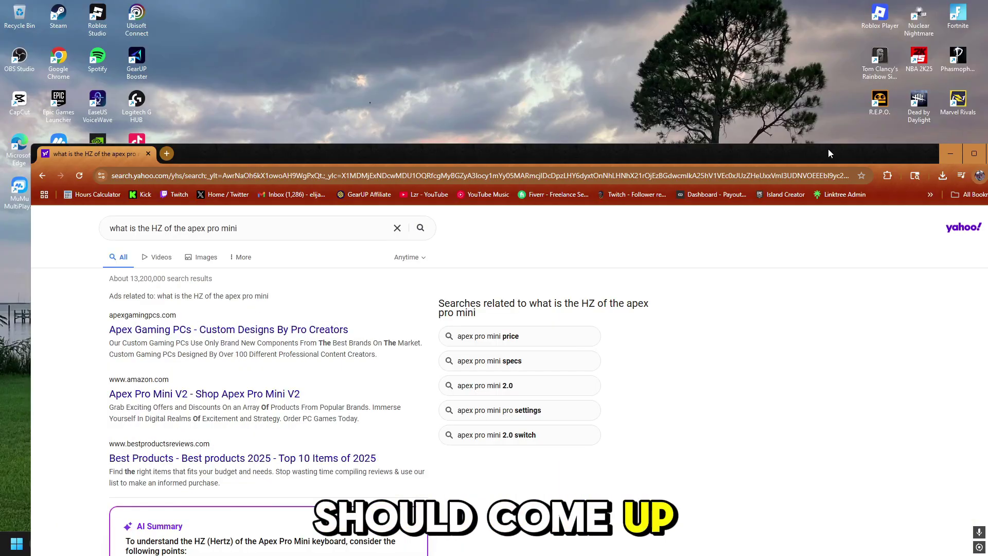
{"action": "left_click_drag", "start_coordinate": [826, 154], "coordinate": [756, 156]}
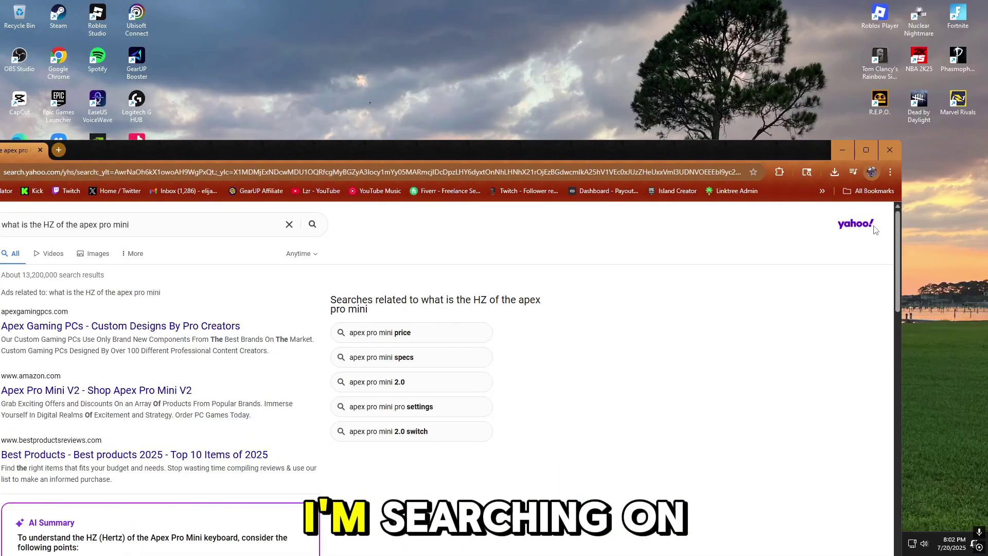
{"action": "left_click", "coordinate": [889, 153]}
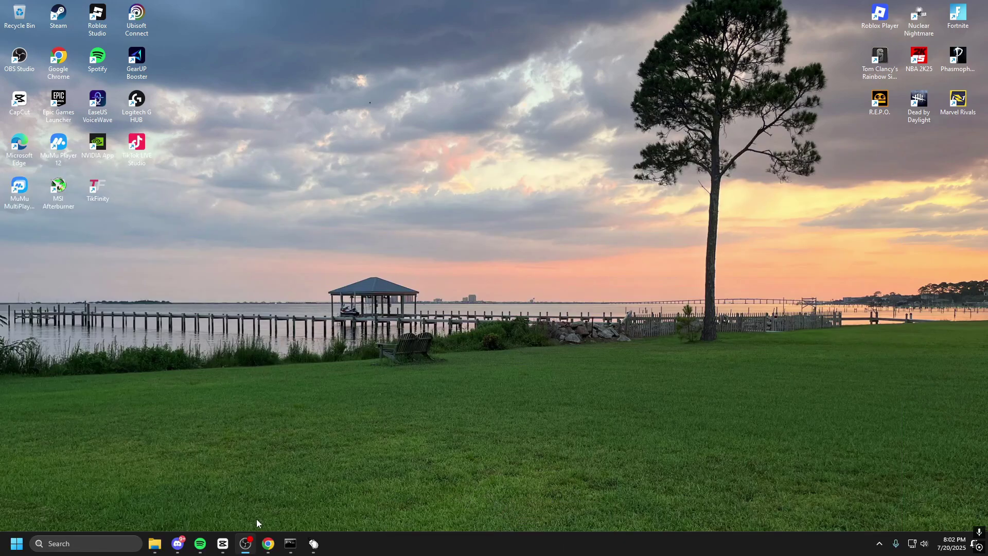
Restore the keyboard panel, USB Devices Rate Setup and HIDUSBF folder windows, and arrange them for working together.
{"action": "left_click", "coordinate": [291, 543]}
{"action": "left_click", "coordinate": [313, 543]}
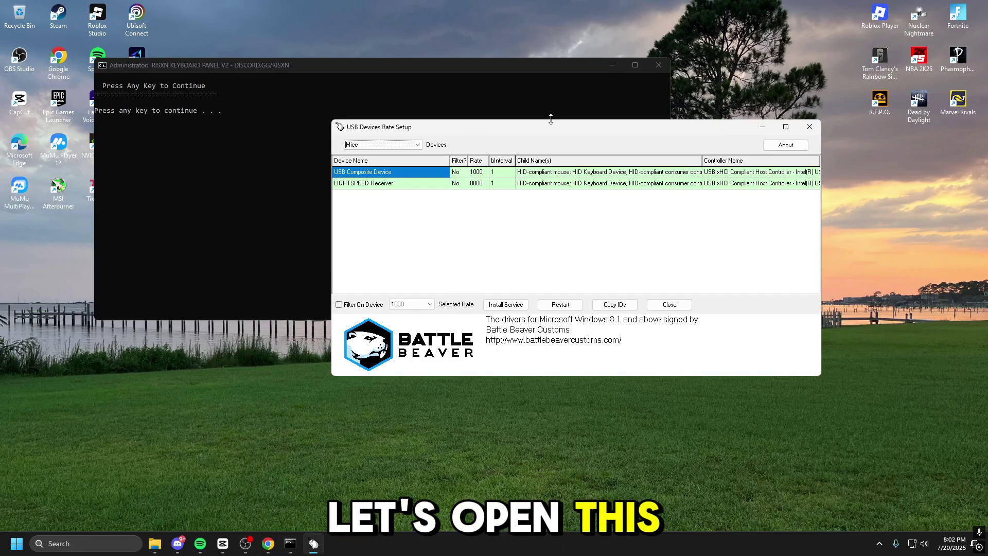
{"action": "left_click_drag", "start_coordinate": [507, 127], "coordinate": [569, 117]}
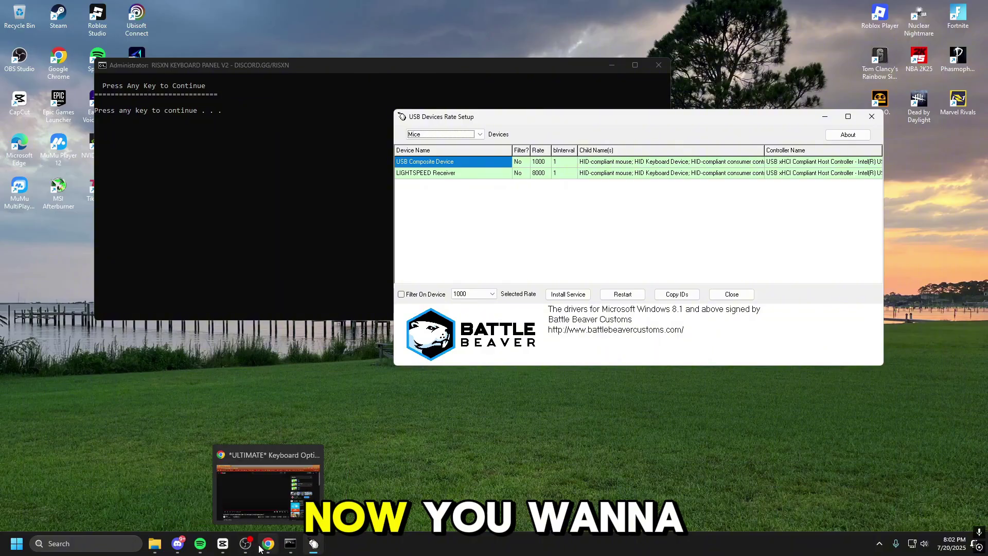
{"action": "mouse_move", "coordinate": [152, 551]}
{"action": "left_click", "coordinate": [209, 484]}
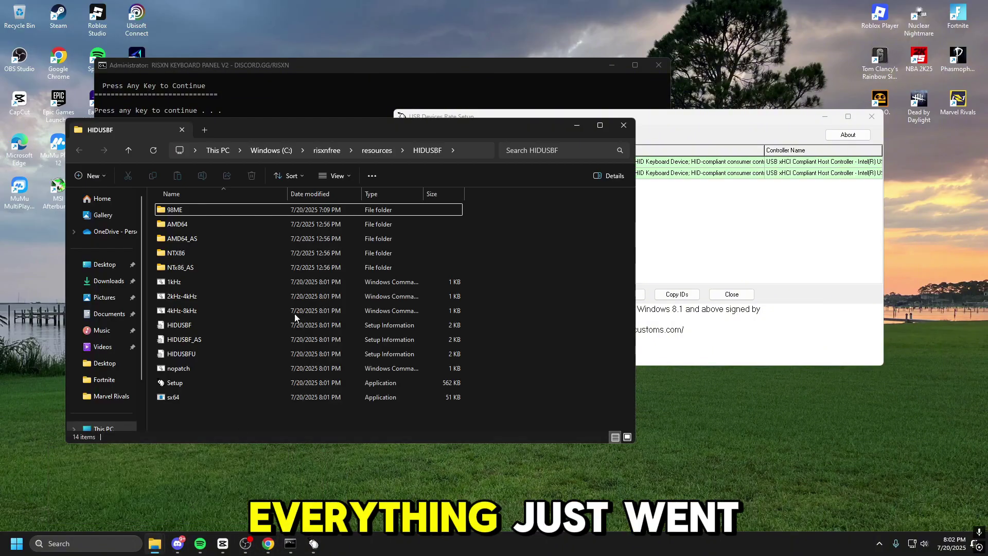
{"action": "left_click_drag", "start_coordinate": [315, 135], "coordinate": [284, 70]}
Set the USB Devices Rate Setup list to show Keyboards and move its window beside the HIDUSBF folder.
{"action": "left_click", "coordinate": [461, 142]}
{"action": "left_click", "coordinate": [457, 137]}
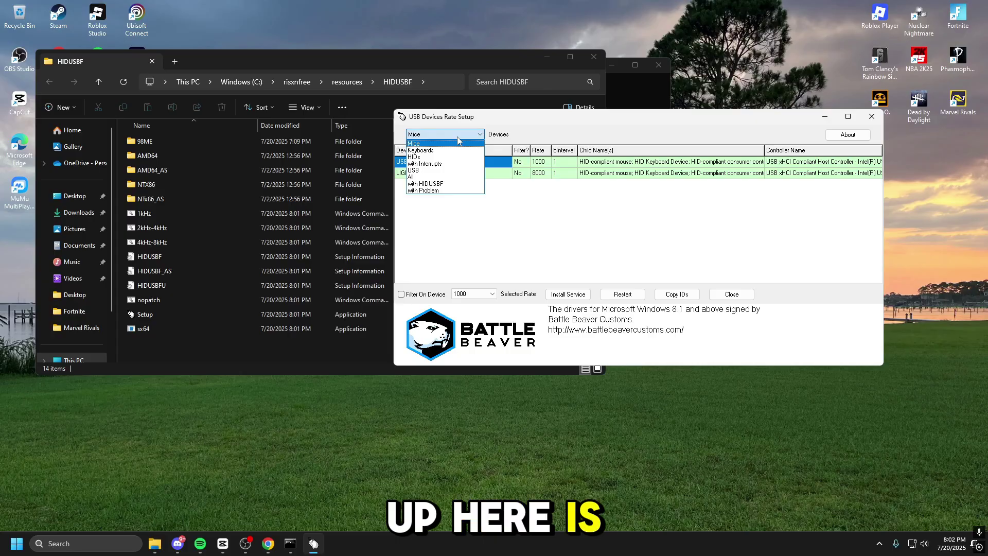
{"action": "left_click", "coordinate": [446, 150]}
{"action": "left_click_drag", "start_coordinate": [504, 122], "coordinate": [603, 114]}
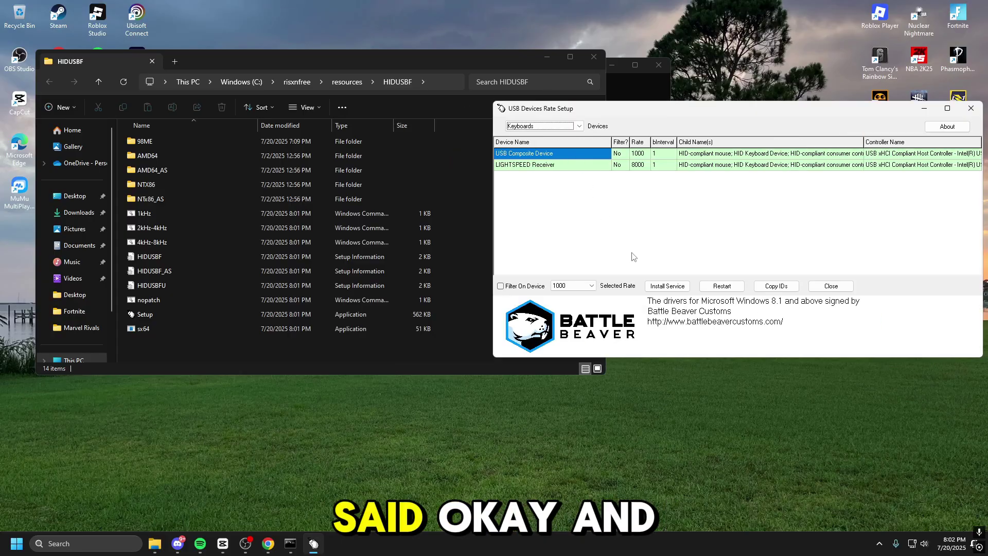
{"action": "left_click_drag", "start_coordinate": [681, 112], "coordinate": [674, 106]}
Switch the USB Devices Rate Setup list to HIDs and back to Keyboards.
{"action": "left_click", "coordinate": [571, 120]}
{"action": "left_click", "coordinate": [514, 137]}
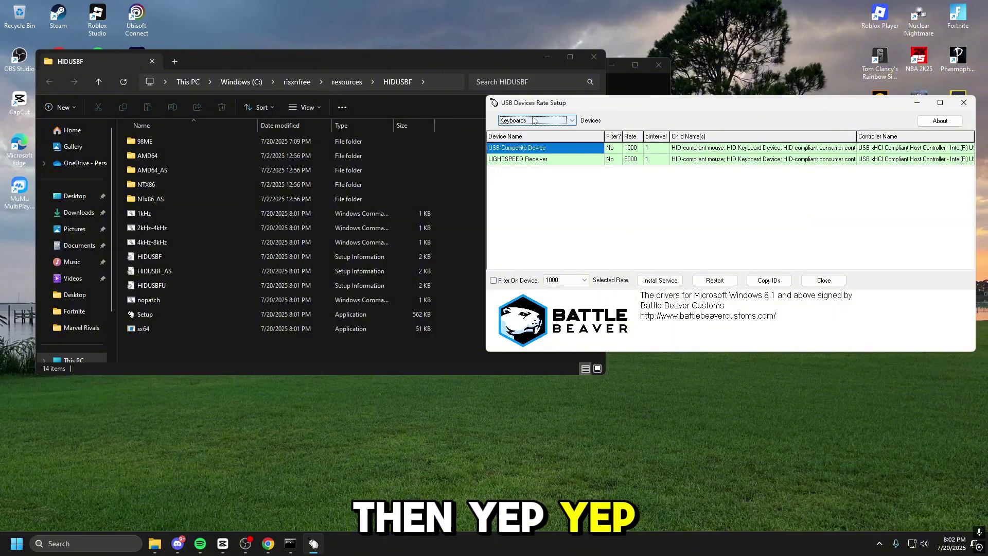
{"action": "left_click", "coordinate": [527, 121]}
{"action": "left_click", "coordinate": [517, 137]}
{"action": "left_click", "coordinate": [528, 121]}
{"action": "left_click", "coordinate": [515, 143]}
{"action": "left_click", "coordinate": [524, 121]}
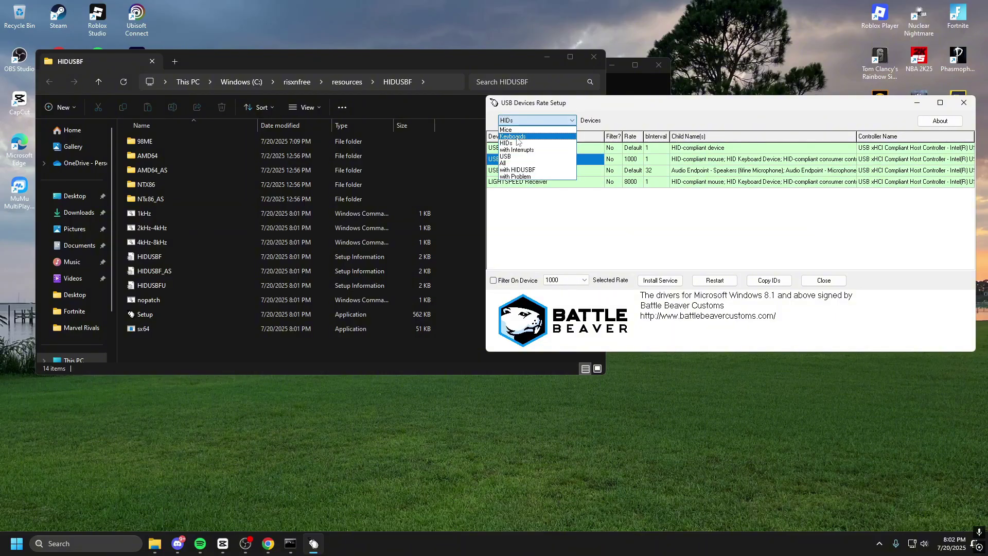
{"action": "left_click", "coordinate": [527, 138]}
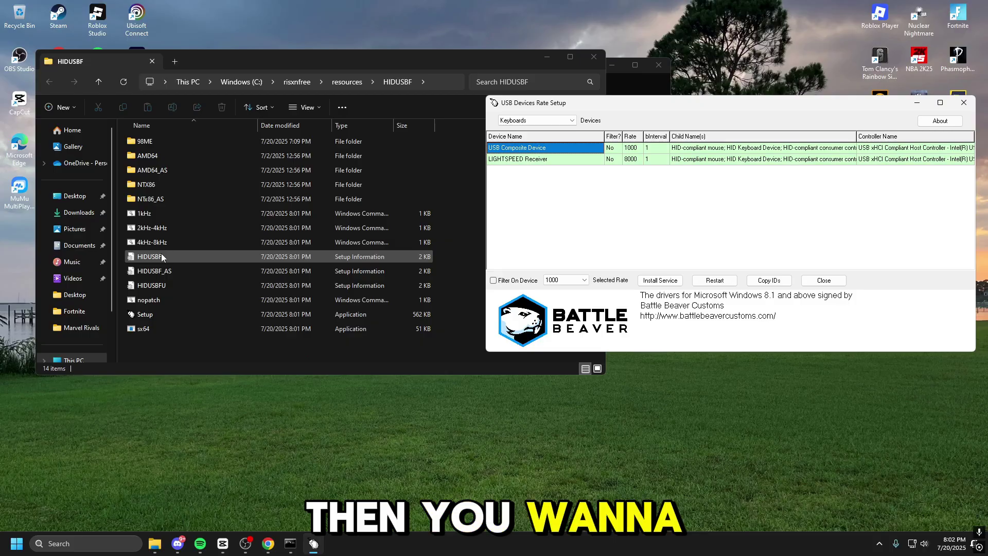
Run the 1kHz command file from the HIDUSBF folder as administrator.
{"action": "right_click", "coordinate": [160, 212]}
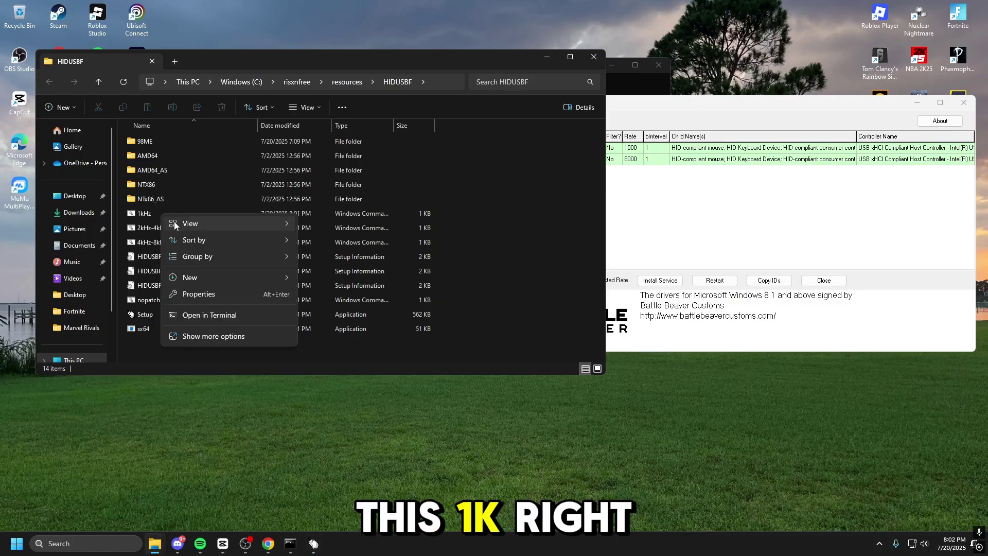
{"action": "right_click", "coordinate": [149, 213]}
{"action": "left_click", "coordinate": [180, 279]}
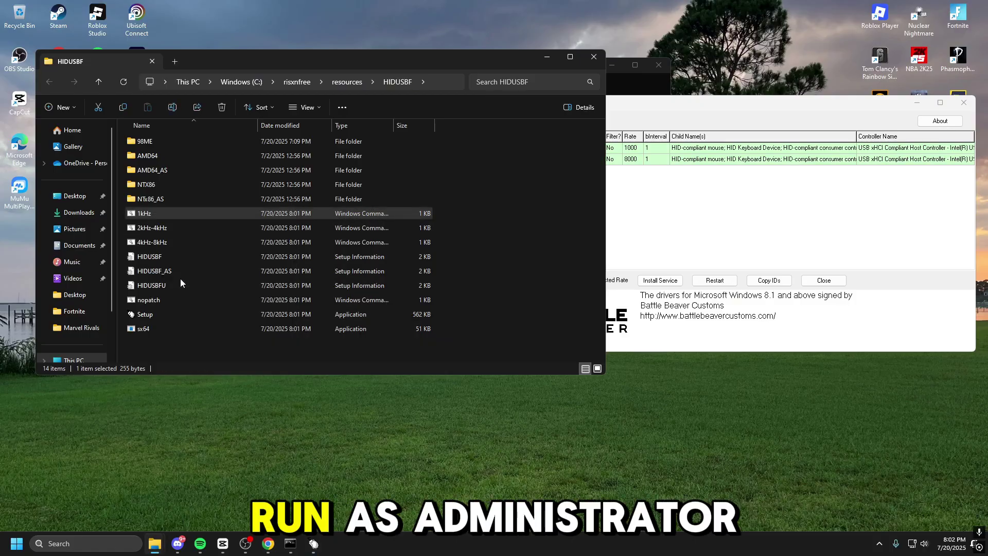
Set the rate of both the LIGHTSPEED Receiver and the USB Composite Device to 1000 in USB Devices Rate Setup.
{"action": "left_click", "coordinate": [614, 212]}
{"action": "left_click", "coordinate": [619, 160]}
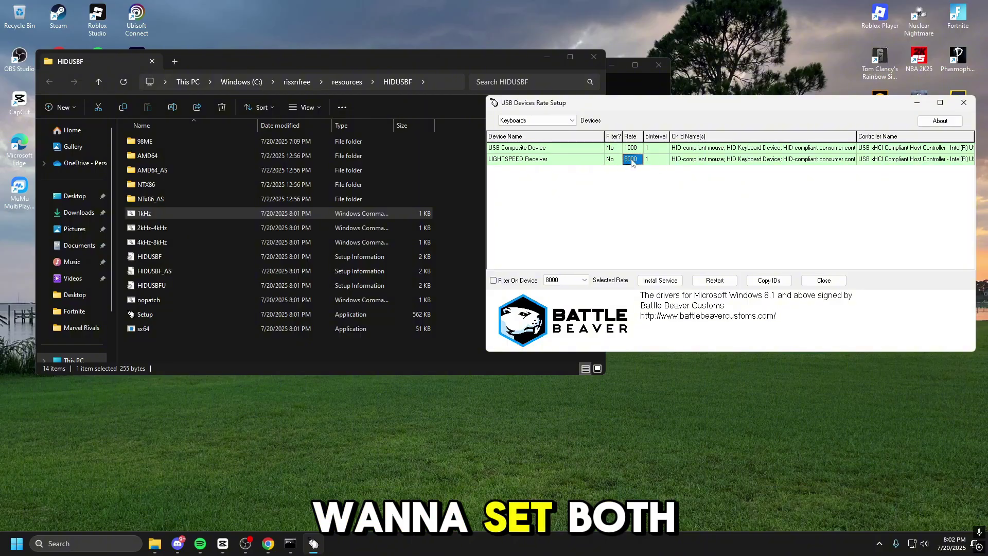
{"action": "left_click", "coordinate": [560, 281]}
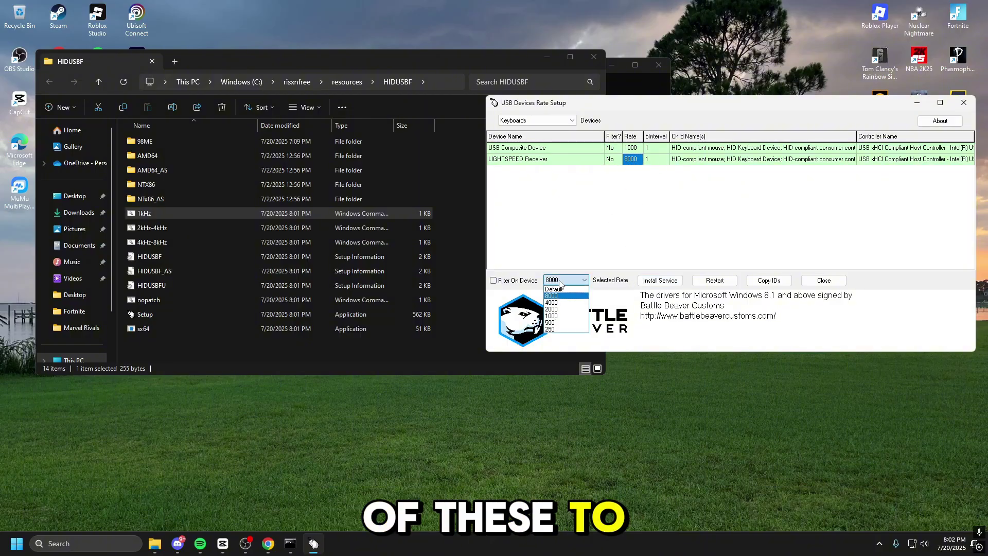
{"action": "left_click", "coordinate": [551, 315]}
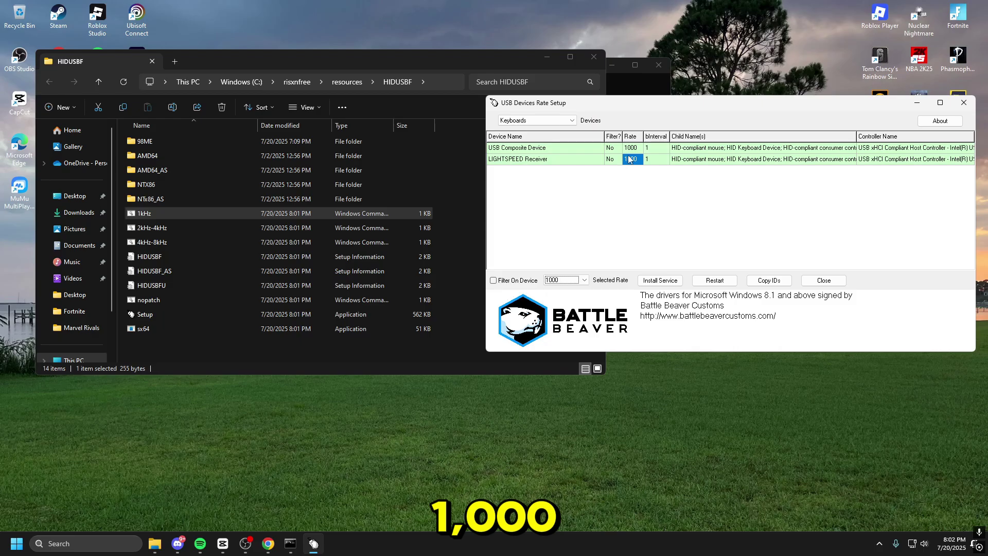
{"action": "left_click", "coordinate": [632, 149]}
{"action": "left_click", "coordinate": [582, 281]}
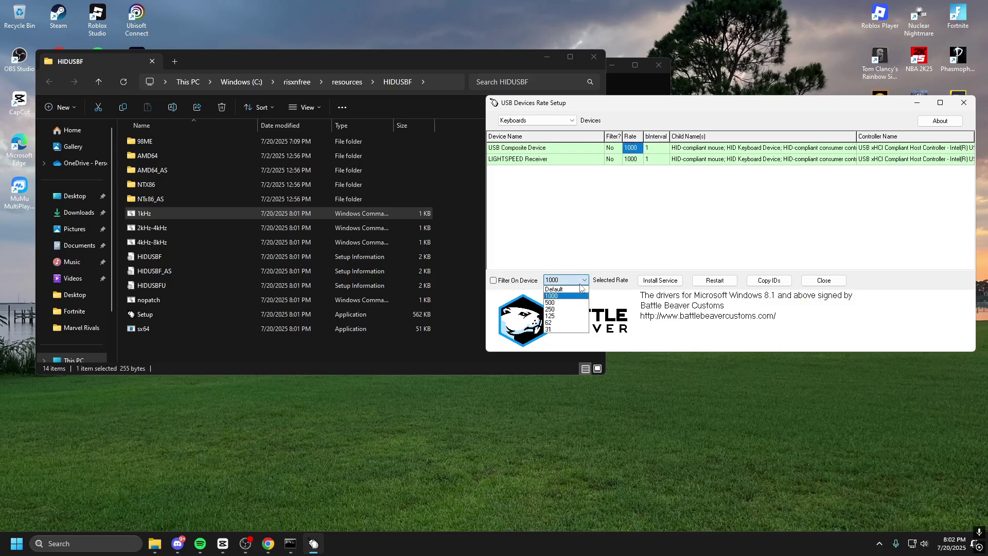
{"action": "left_click", "coordinate": [552, 295]}
Install the rate service for the USB Composite Device and the LIGHTSPEED Receiver.
{"action": "left_click", "coordinate": [660, 280]}
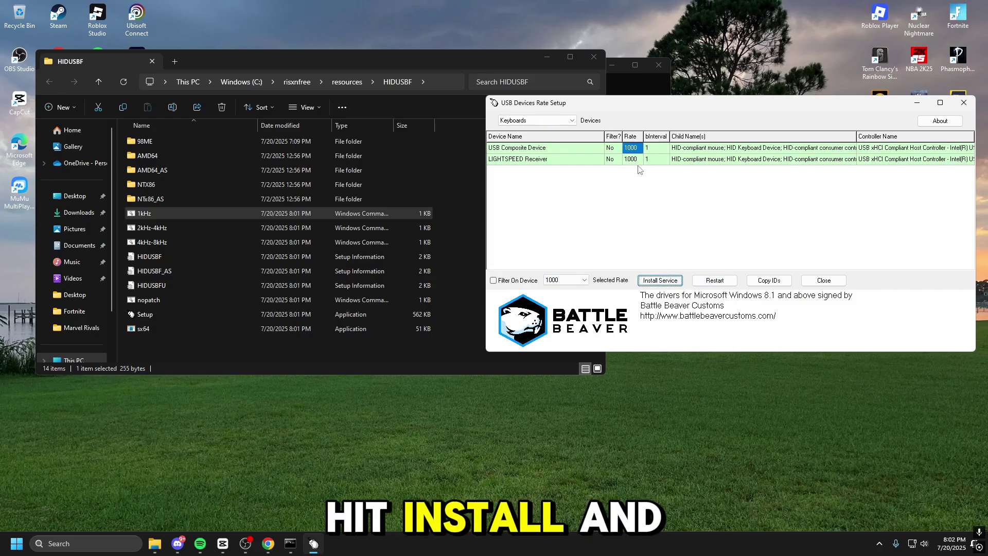
{"action": "left_click", "coordinate": [668, 283]}
{"action": "left_click", "coordinate": [632, 148]}
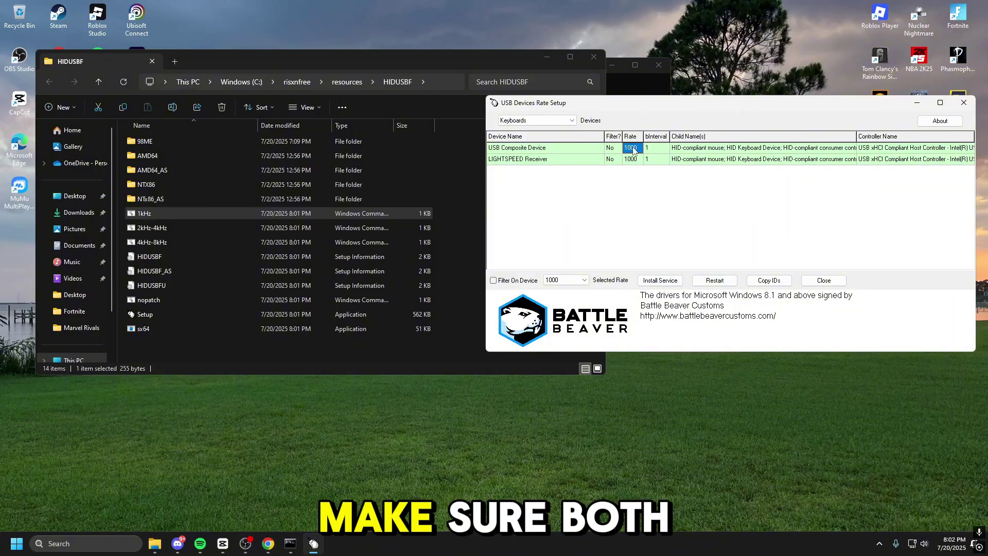
{"action": "left_click", "coordinate": [660, 279]}
{"action": "left_click", "coordinate": [632, 159]}
{"action": "left_click", "coordinate": [669, 279]}
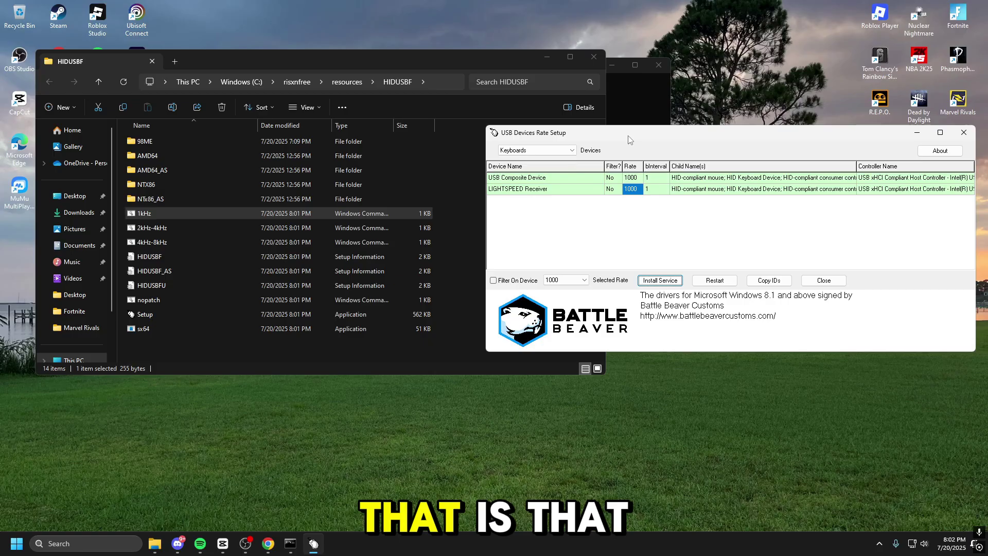
Close USB Devices Rate Setup and the HIDUSBF folder, and return to the keyboard panel's main options.
{"action": "left_click", "coordinate": [749, 255]}
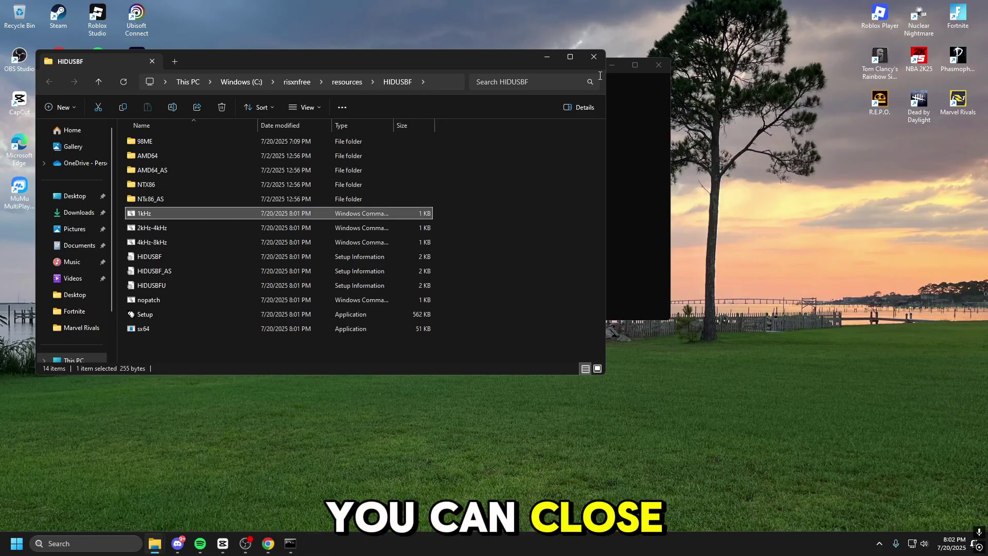
{"action": "left_click", "coordinate": [596, 58]}
{"action": "key", "text": "Return"}
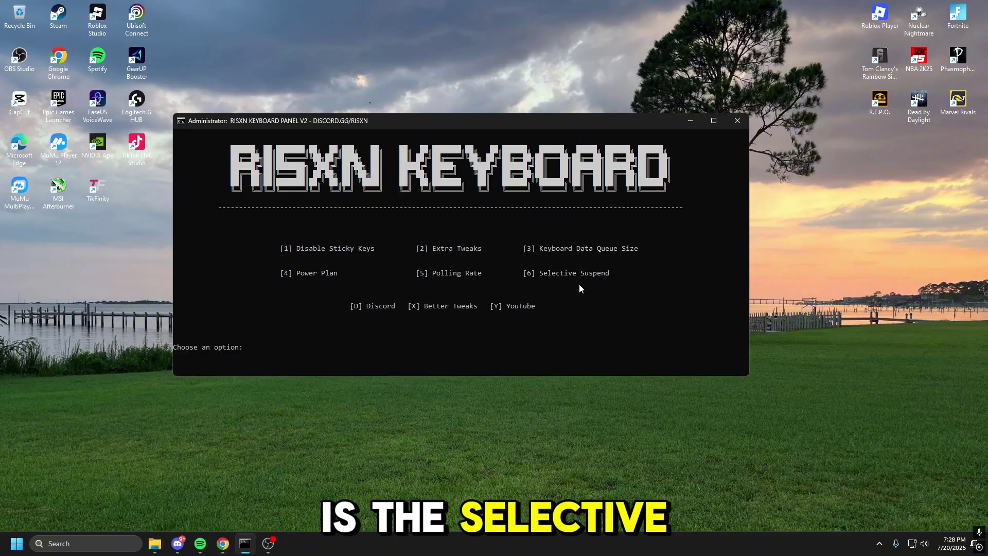
Enter option 6, Selective Suspend, in the keyboard panel.
{"action": "type", "text": "66"}
{"action": "key", "text": "BackSpace"}
{"action": "key", "text": "BackSpace"}
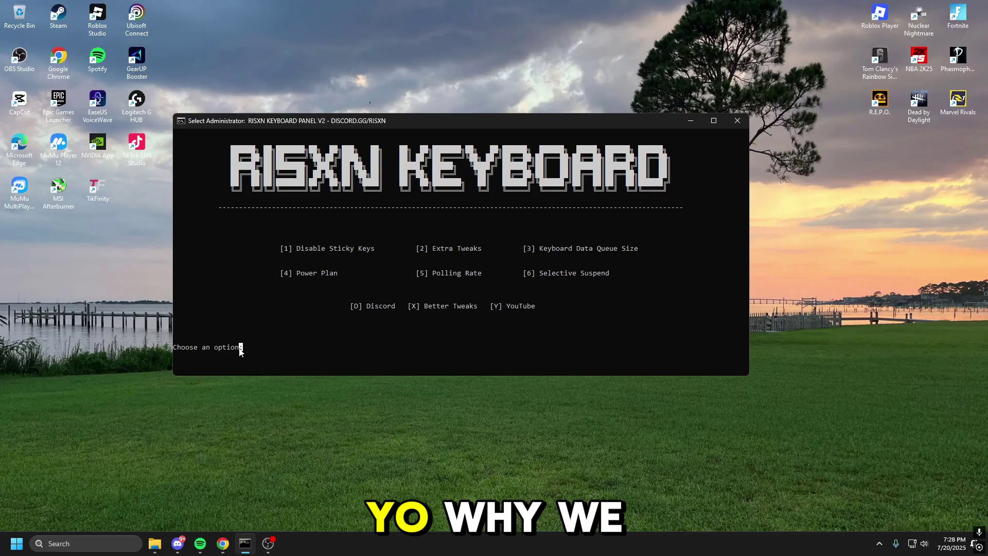
{"action": "type", "text": "6"}
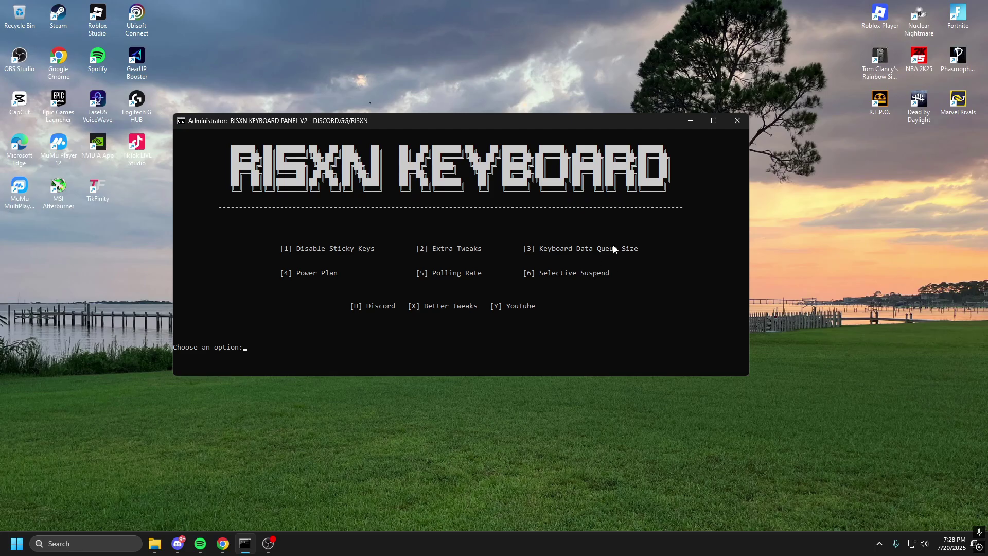
Close and reopen the keyboard panel, and enter option 6 for Selective Suspend again.
{"action": "left_click", "coordinate": [740, 122]}
{"action": "right_click", "coordinate": [467, 146]}
{"action": "left_click", "coordinate": [155, 543]}
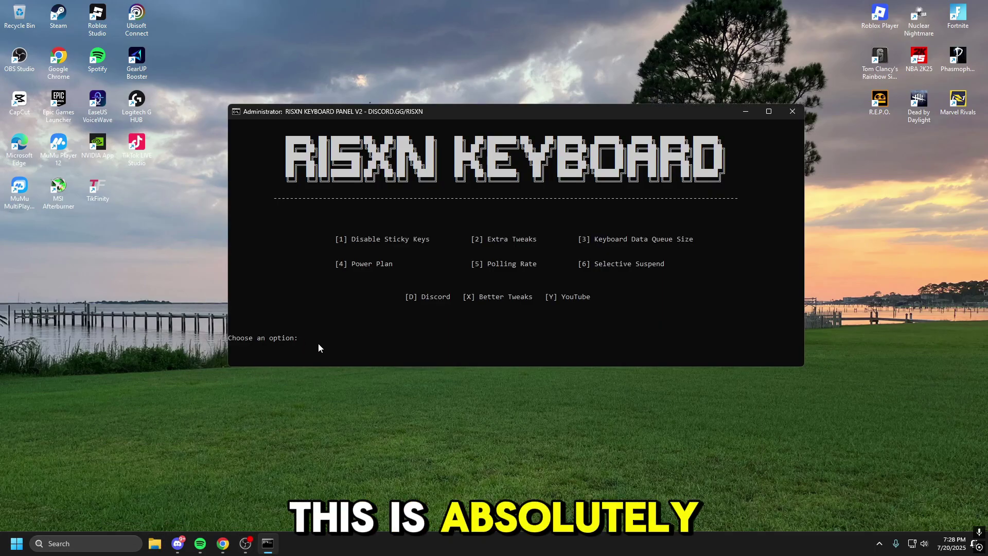
{"action": "type", "text": "6"}
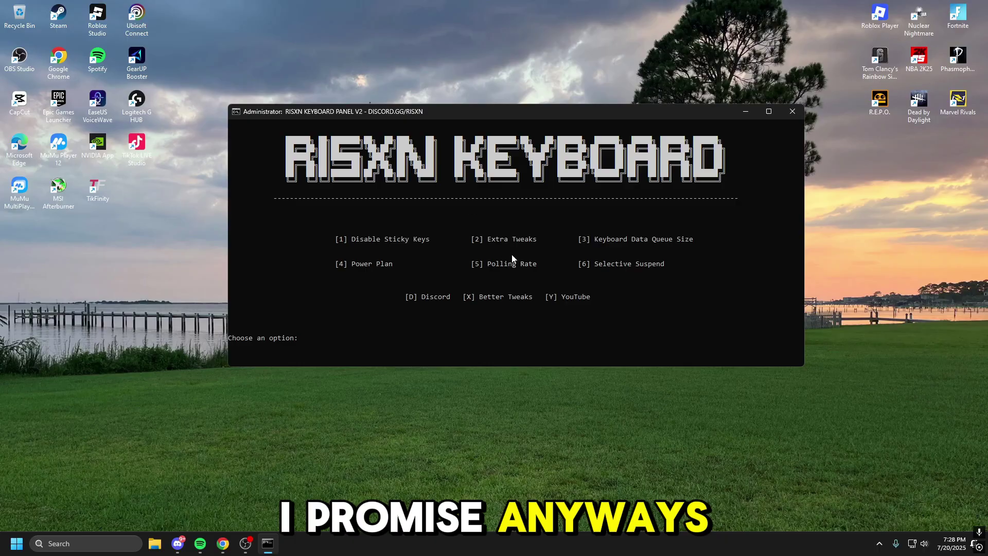
{"action": "left_click_drag", "start_coordinate": [586, 264], "coordinate": [680, 265]}
Switch to Discord and compare the V1 and V2 posts in the keyboard-panel channel, including the V2 changelog.
{"action": "mouse_move", "coordinate": [253, 547]}
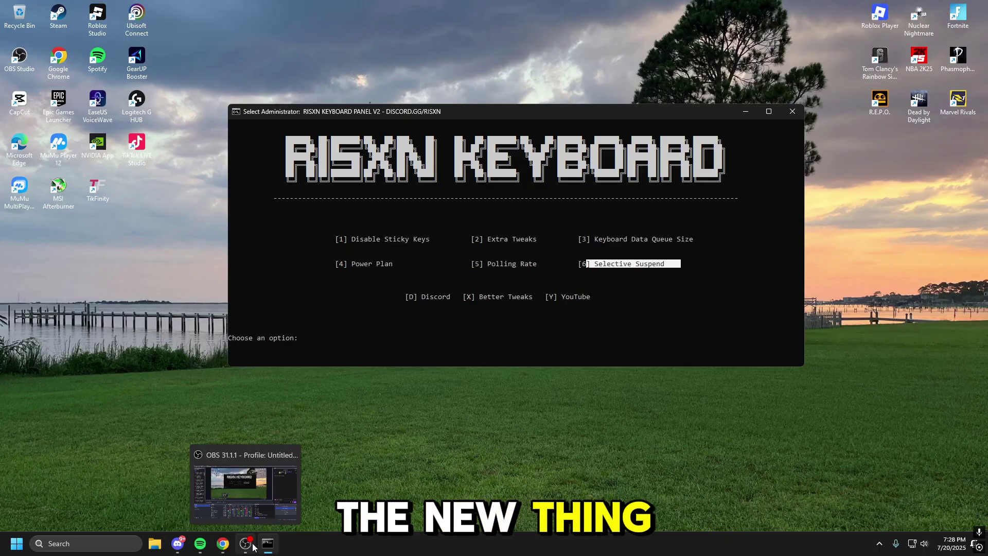
{"action": "left_click", "coordinate": [178, 543]}
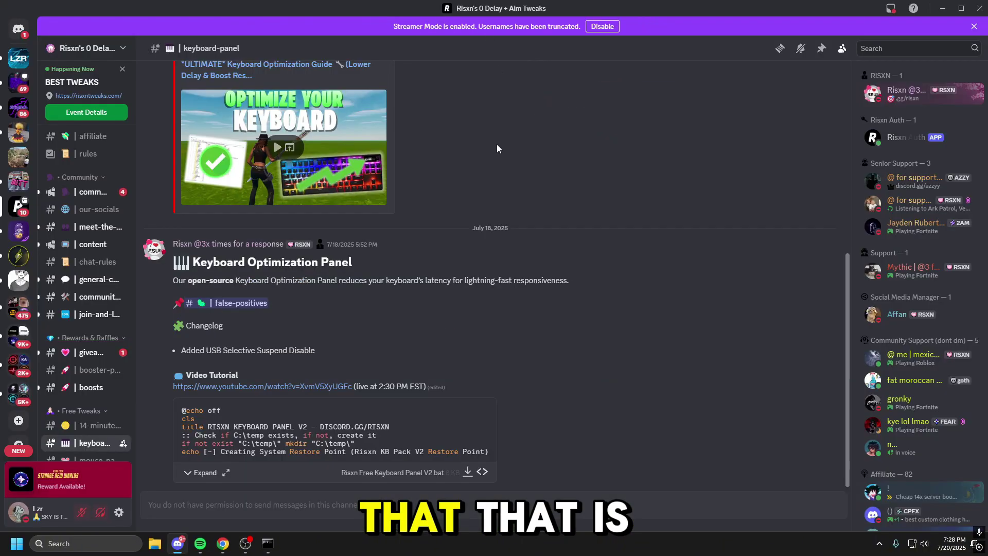
{"action": "left_click_drag", "start_coordinate": [312, 349], "coordinate": [206, 361]}
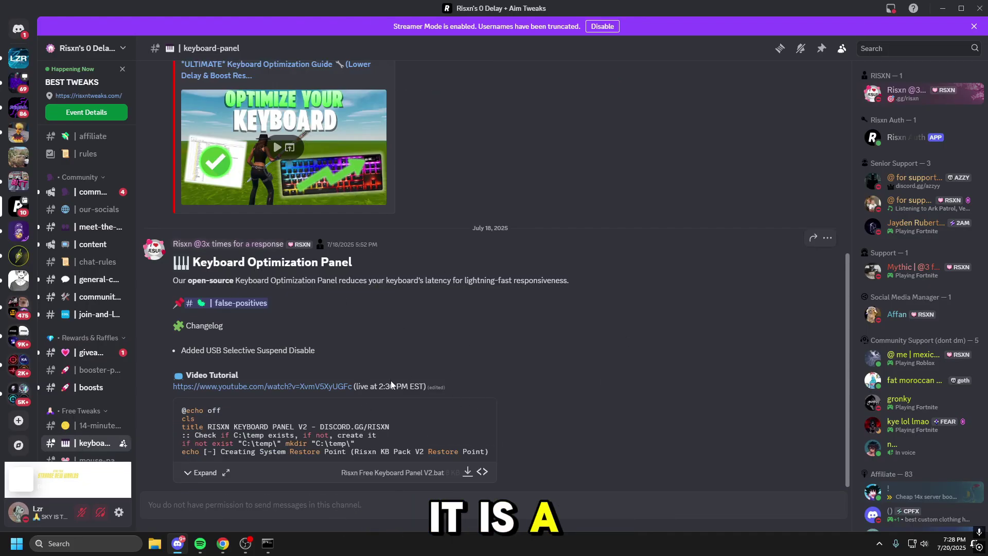
{"action": "scroll", "coordinate": [390, 381], "scroll_direction": "up", "scroll_amount": 7}
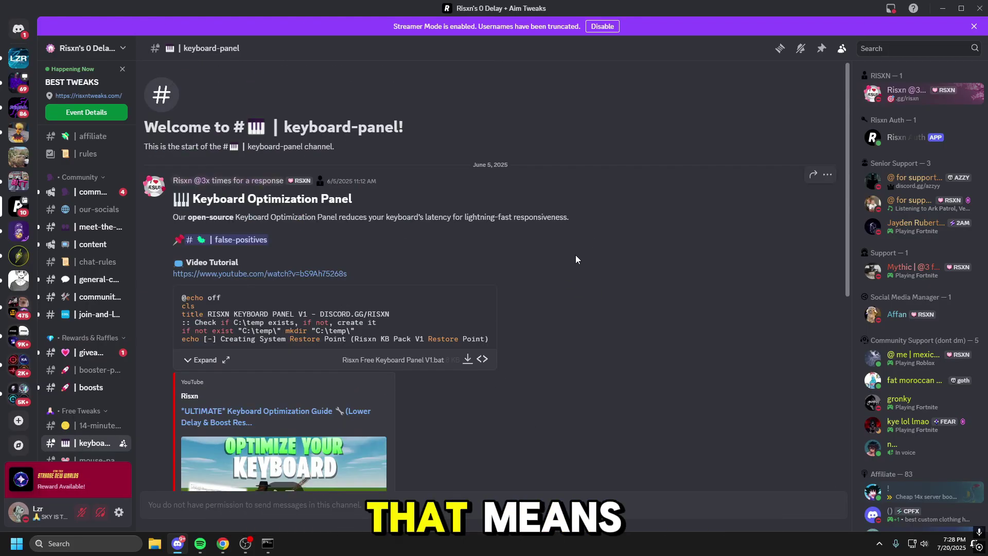
{"action": "scroll", "coordinate": [575, 255], "scroll_direction": "down", "scroll_amount": 6}
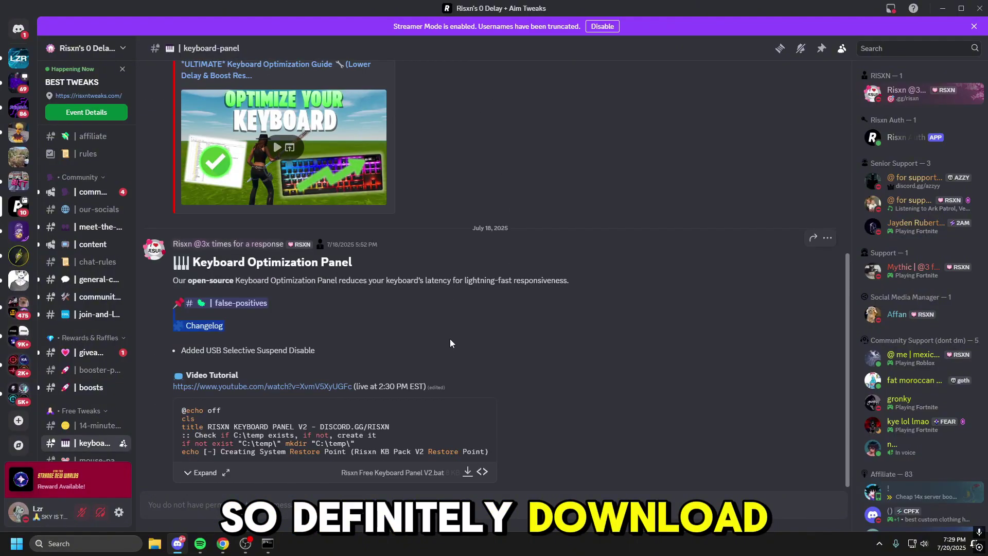
{"action": "scroll", "coordinate": [454, 328], "scroll_direction": "up", "scroll_amount": 6}
{"action": "scroll", "coordinate": [457, 329], "scroll_direction": "down", "scroll_amount": 5}
{"action": "scroll", "coordinate": [489, 396], "scroll_direction": "up", "scroll_amount": 5}
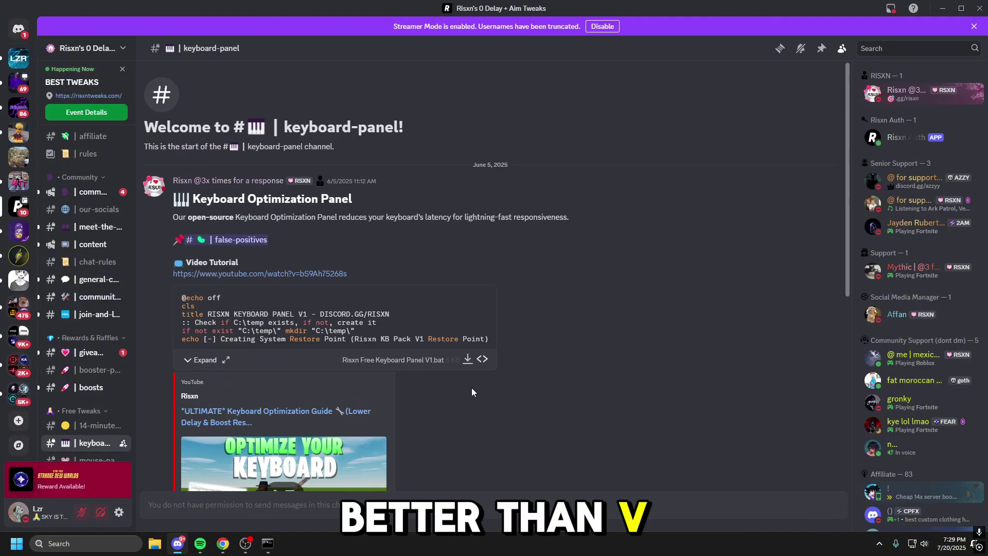
{"action": "scroll", "coordinate": [469, 404], "scroll_direction": "down", "scroll_amount": 3}
{"action": "scroll", "coordinate": [397, 430], "scroll_direction": "up", "scroll_amount": 3}
{"action": "scroll", "coordinate": [397, 430], "scroll_direction": "down", "scroll_amount": 5}
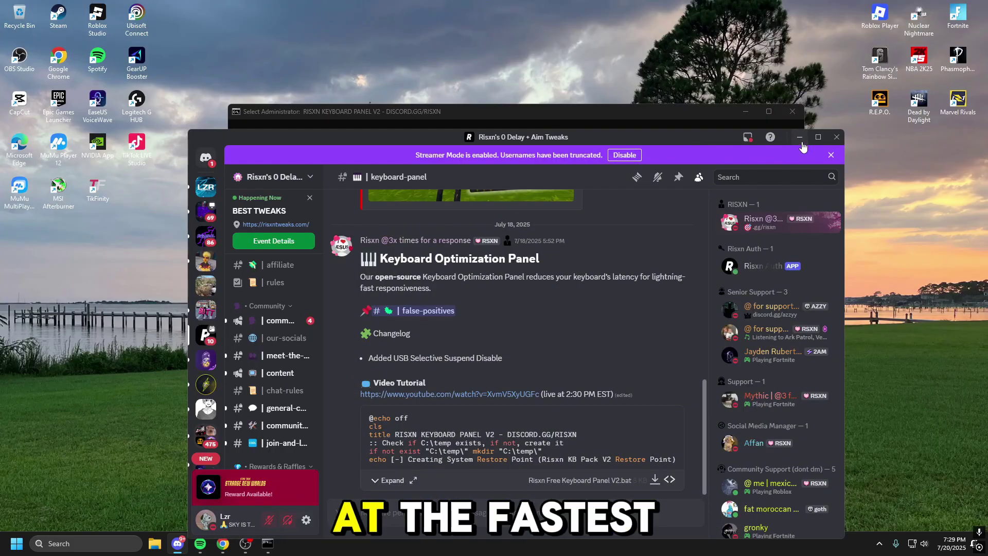
Leave Discord, close the keyboard panel and refresh the desktop.
{"action": "left_click", "coordinate": [799, 137]}
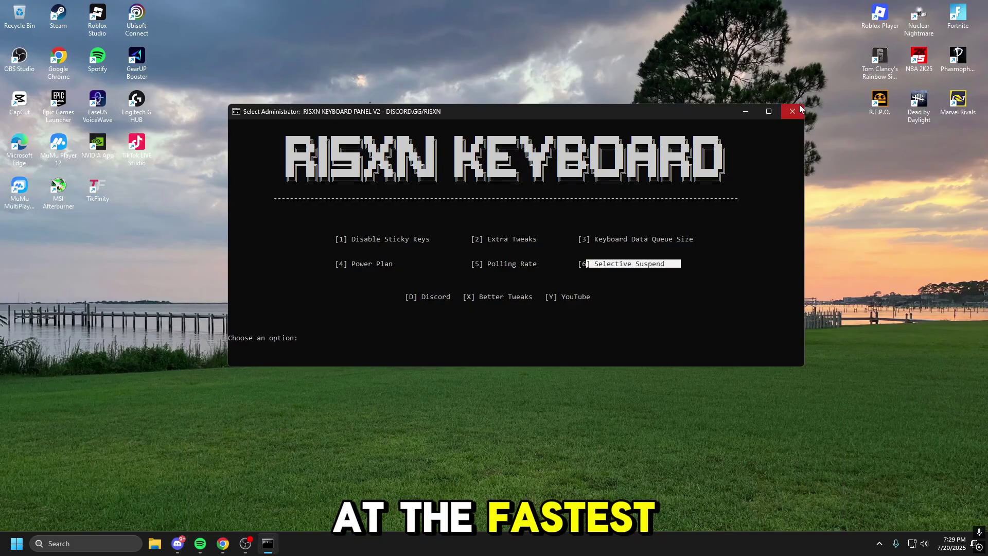
{"action": "left_click", "coordinate": [792, 111]}
{"action": "right_click", "coordinate": [552, 149]}
{"action": "left_click", "coordinate": [597, 186]}
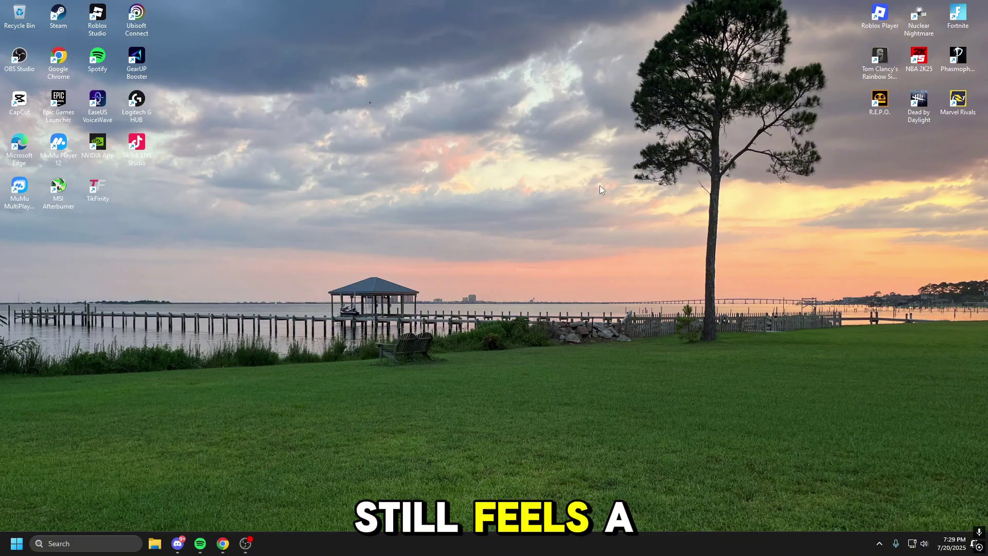
Open SteelSeries GG from its background icon and reposition its window on the desktop.
{"action": "left_click", "coordinate": [879, 544]}
{"action": "right_click", "coordinate": [900, 491]}
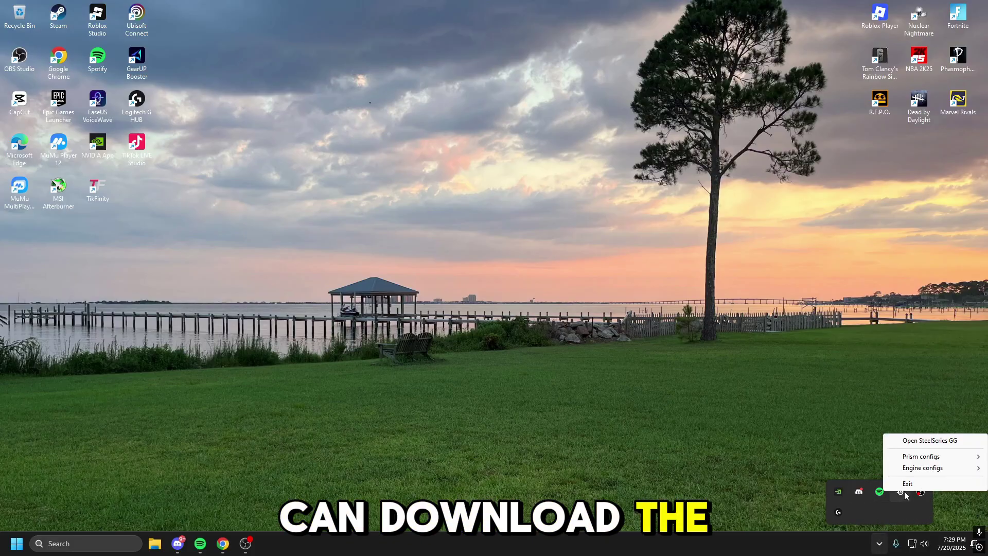
{"action": "left_click", "coordinate": [911, 438]}
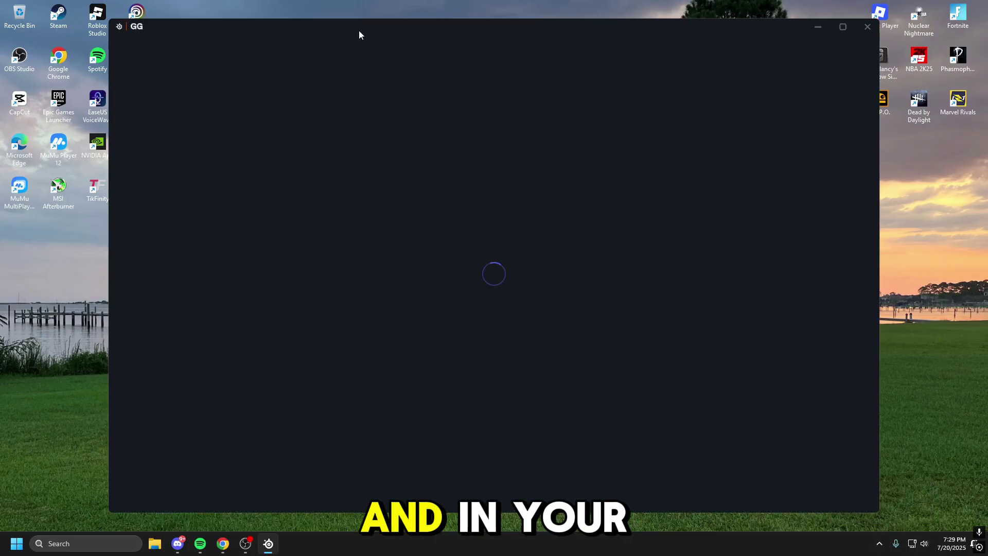
{"action": "left_click_drag", "start_coordinate": [361, 29], "coordinate": [369, 23]}
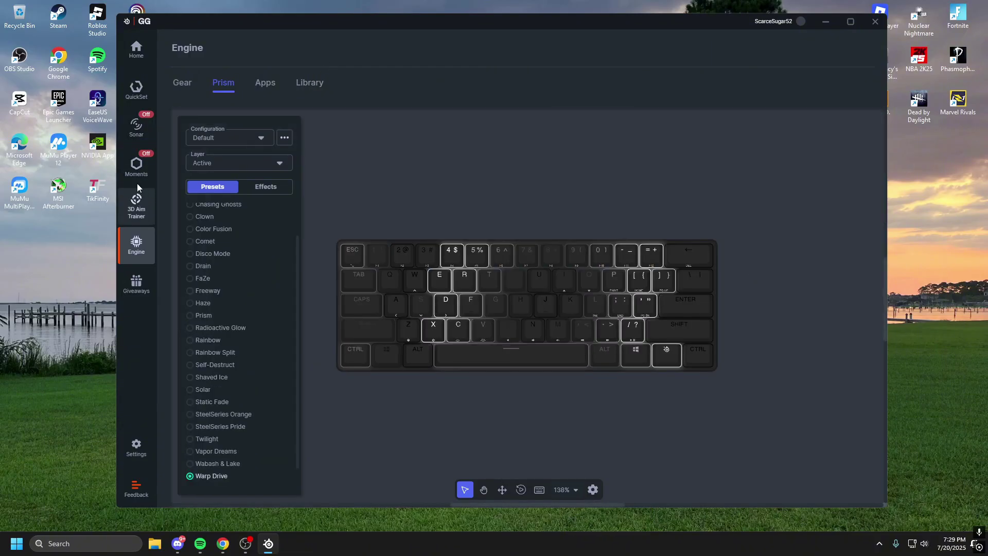
Open the Apex Pro Mini configuration from the Engine gear list and inspect the actuation settings of individual keys.
{"action": "left_click", "coordinate": [137, 205]}
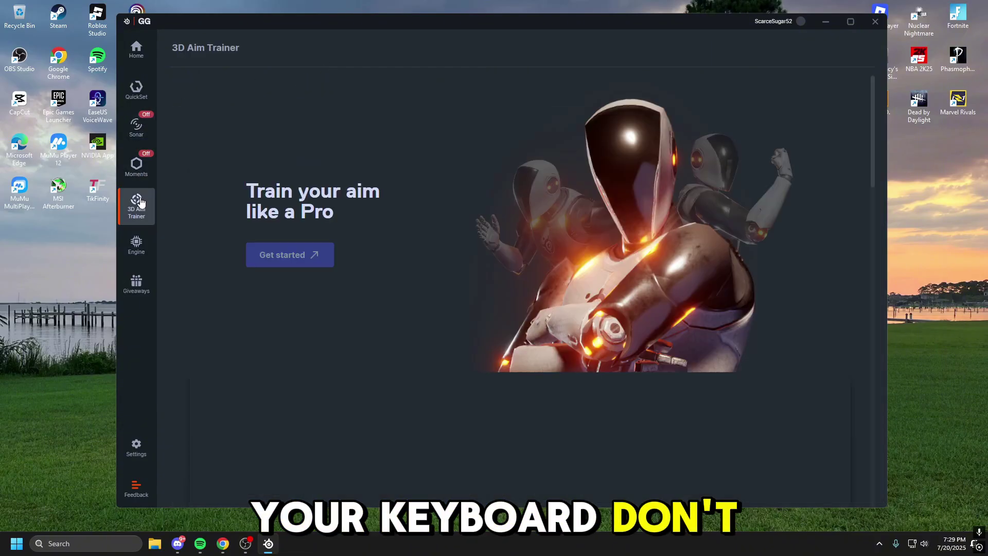
{"action": "left_click", "coordinate": [137, 246]}
{"action": "left_click", "coordinate": [193, 82]}
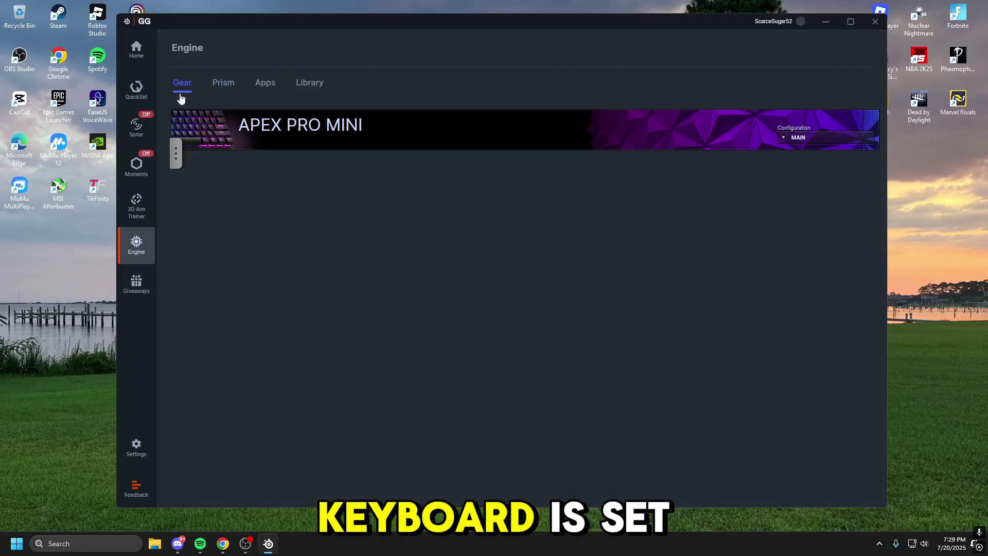
{"action": "left_click", "coordinate": [239, 144]}
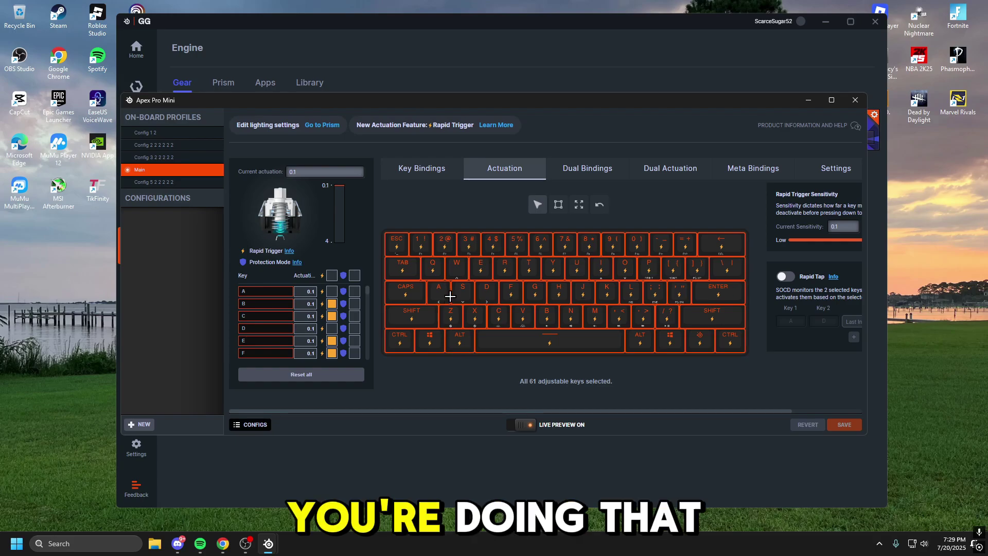
{"action": "left_click", "coordinate": [455, 271]}
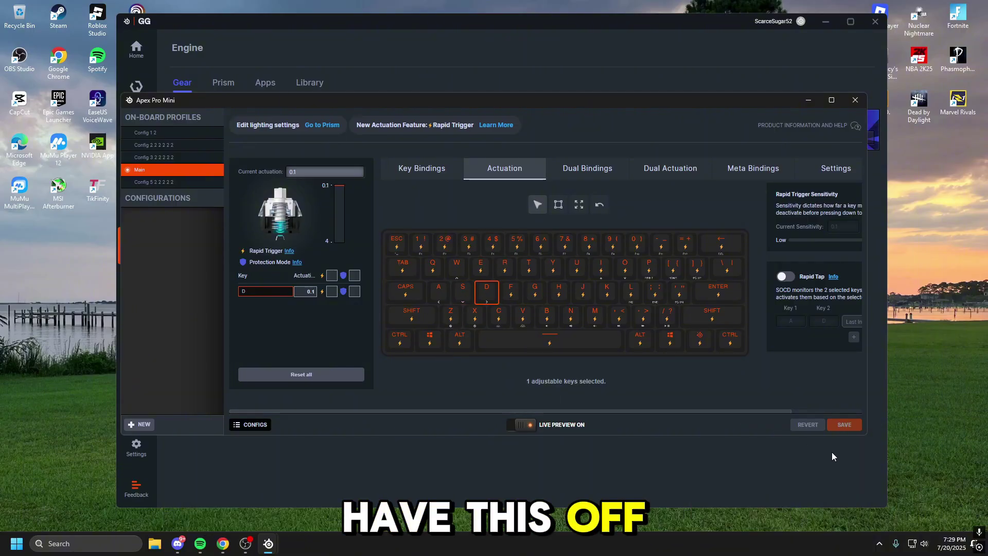
Close the Apex Pro Mini configuration and SteelSeries GG, and refresh the desktop.
{"action": "left_click", "coordinate": [855, 99]}
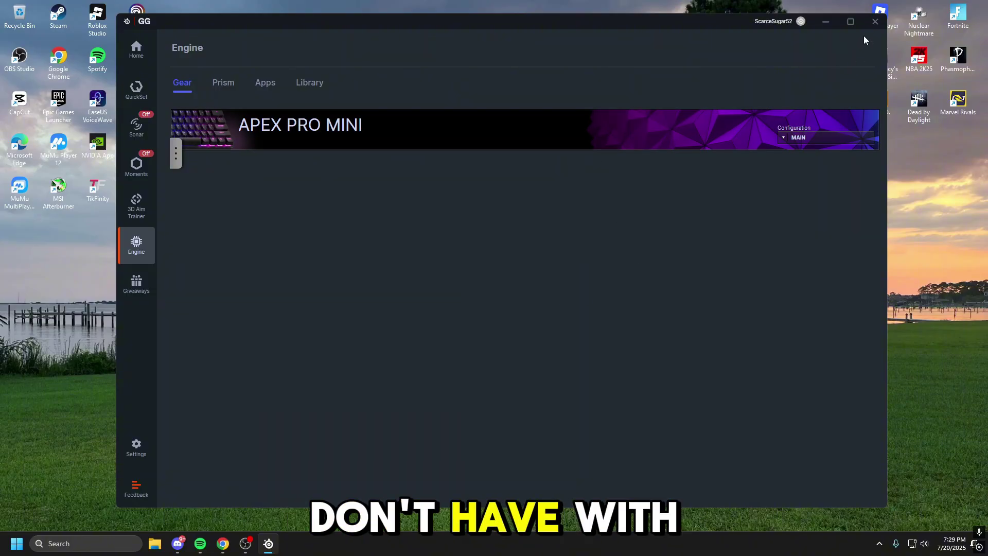
{"action": "left_click", "coordinate": [871, 22]}
{"action": "right_click", "coordinate": [539, 72]}
{"action": "left_click", "coordinate": [595, 118]}
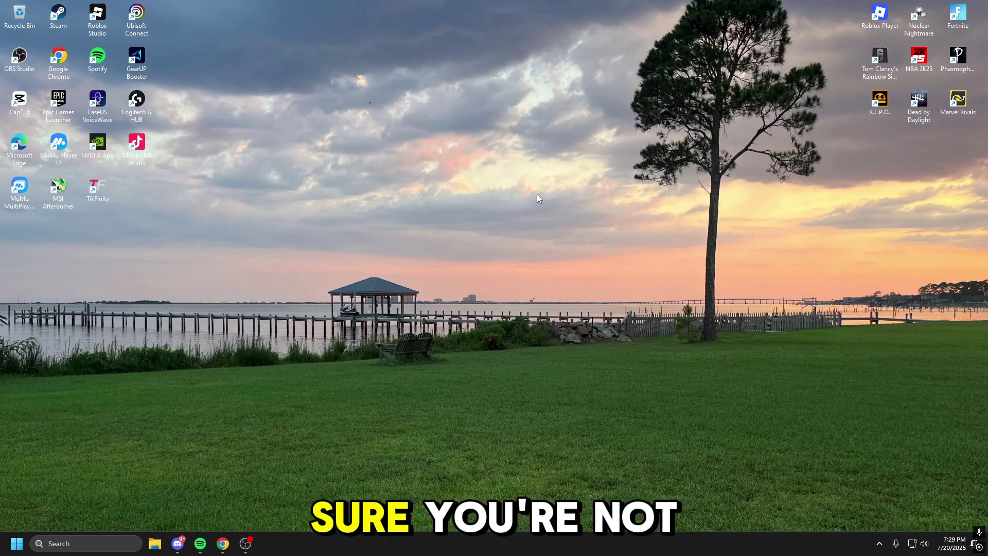
Check the background apps for SteelSeries GG and look at its options, leaving them unused.
{"action": "left_click", "coordinate": [878, 544]}
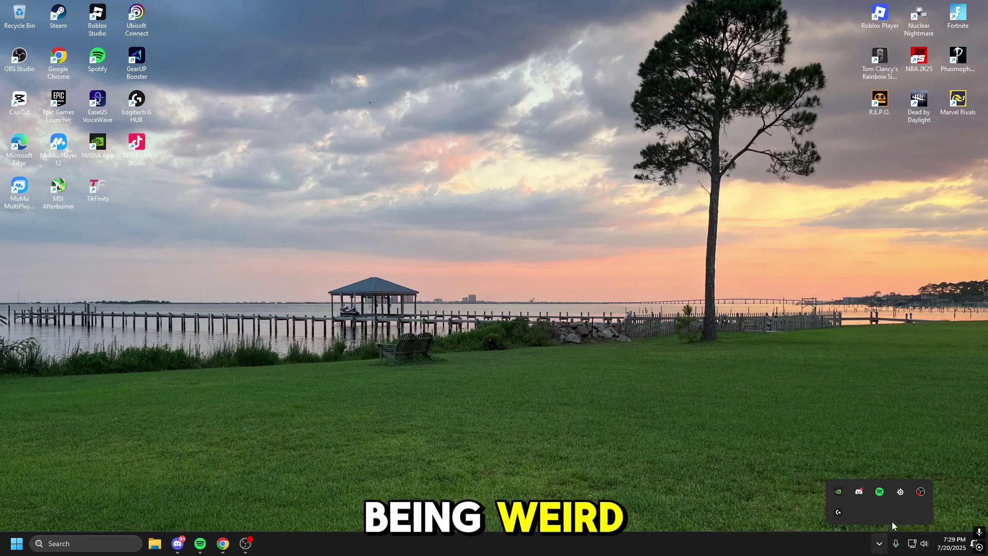
{"action": "right_click", "coordinate": [900, 491]}
{"action": "left_click_drag", "start_coordinate": [533, 399], "coordinate": [473, 377]}
{"action": "left_click_drag", "start_coordinate": [324, 161], "coordinate": [493, 300]}
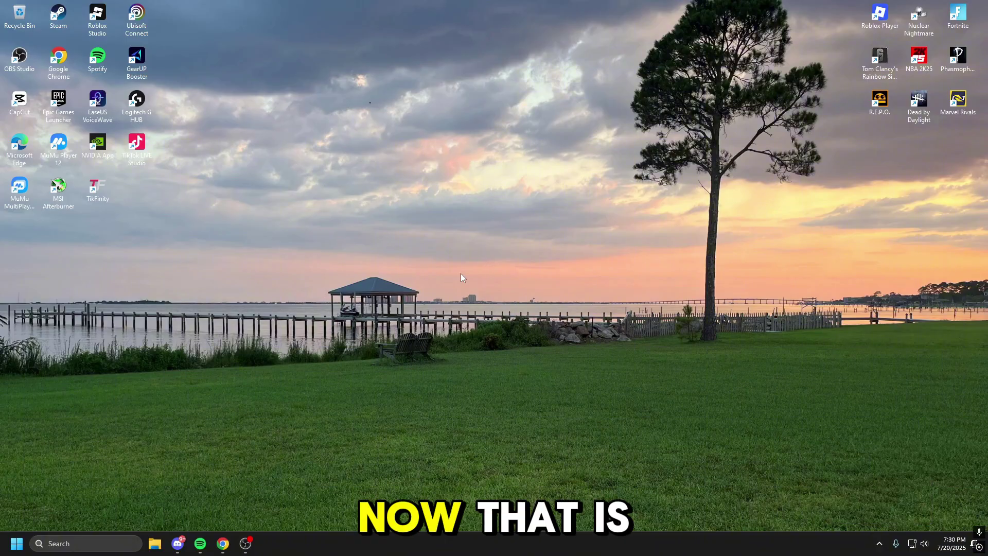